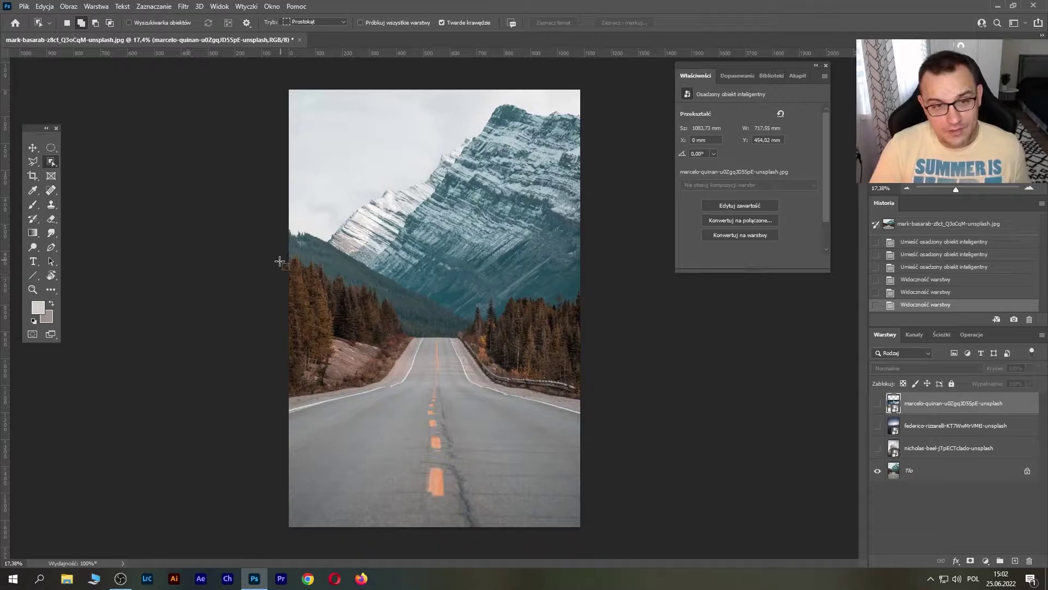
Drag a selection over the road photo, then clear it with Ctrl+D
{"action": "mouse_move", "coordinate": [289, 260]}
{"action": "left_mouse_down"}
{"action": "mouse_move", "coordinate": [290, 286]}
{"action": "mouse_move", "coordinate": [621, 551]}
{"action": "left_mouse_up"}
{"action": "key", "text": "ctrl+d"}
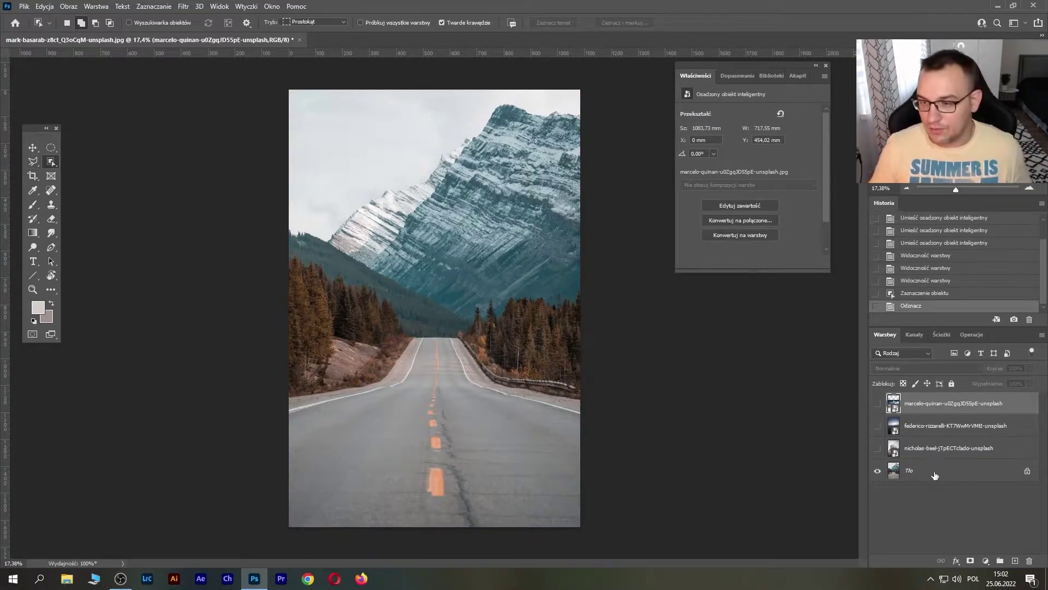
On the Tło layer, select the road and both forest sides with Object Selection
{"action": "left_click", "coordinate": [928, 470]}
{"action": "left_click_drag", "start_coordinate": [274, 256], "coordinate": [632, 546]}
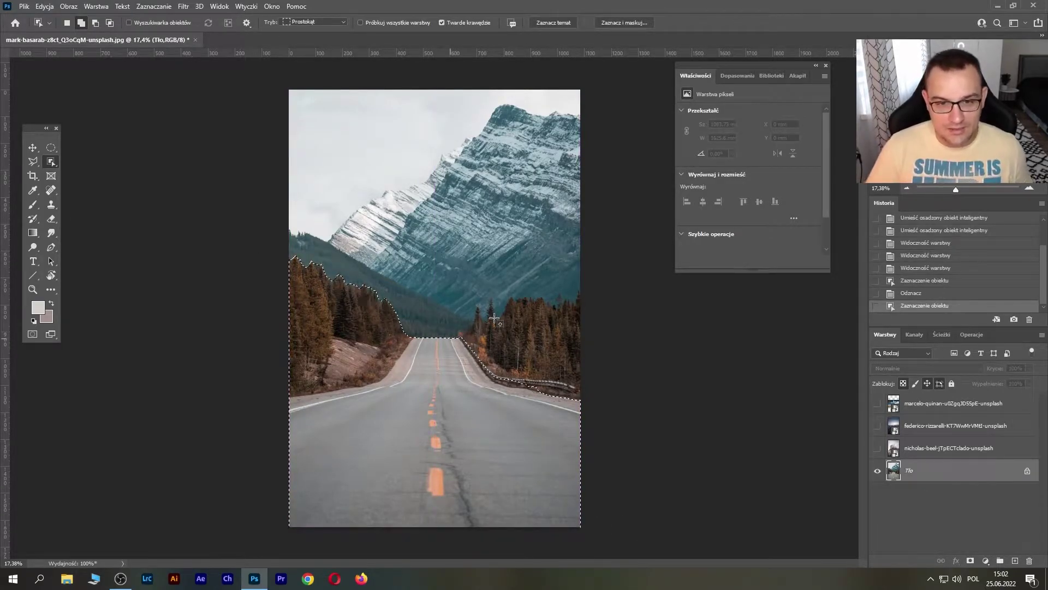
{"action": "left_click_drag", "start_coordinate": [464, 300], "coordinate": [604, 466]}
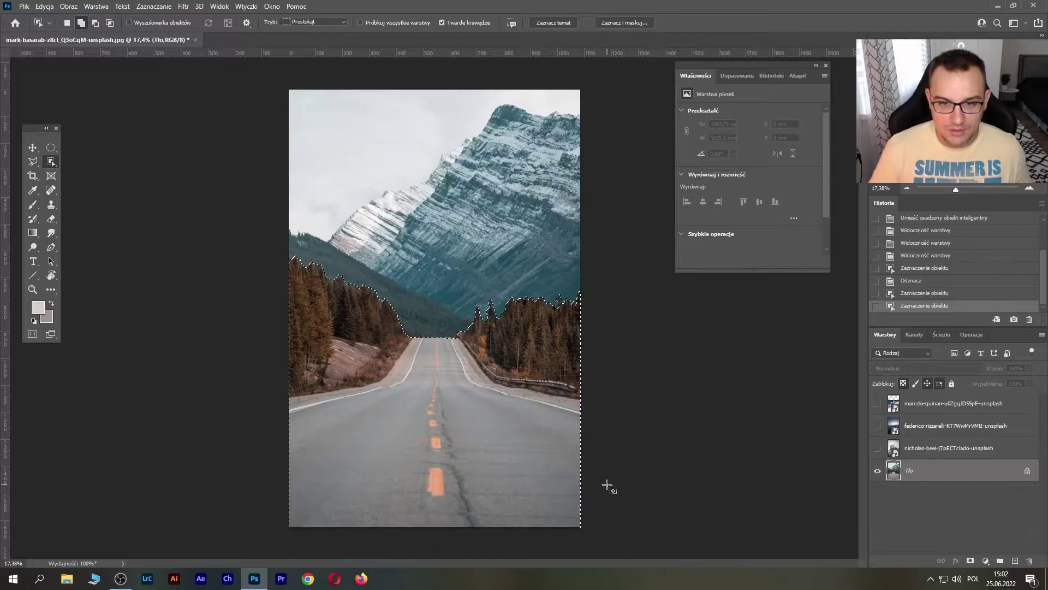
{"action": "left_click", "coordinate": [966, 189]}
{"action": "left_click_drag", "start_coordinate": [953, 118], "coordinate": [968, 125]}
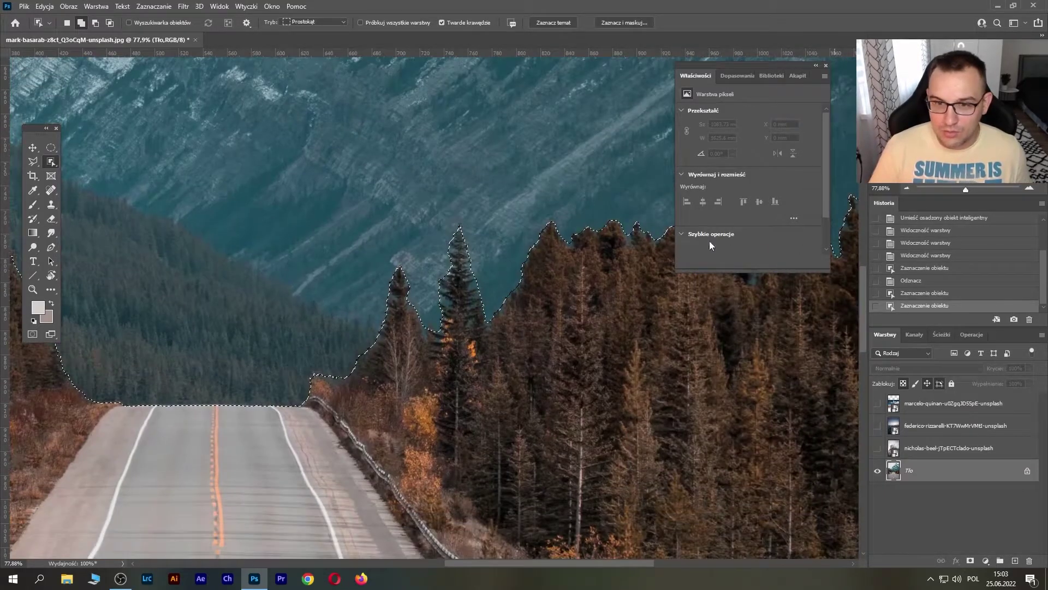
{"action": "left_click", "coordinate": [825, 65]}
{"action": "left_click_drag", "start_coordinate": [765, 188], "coordinate": [637, 211]}
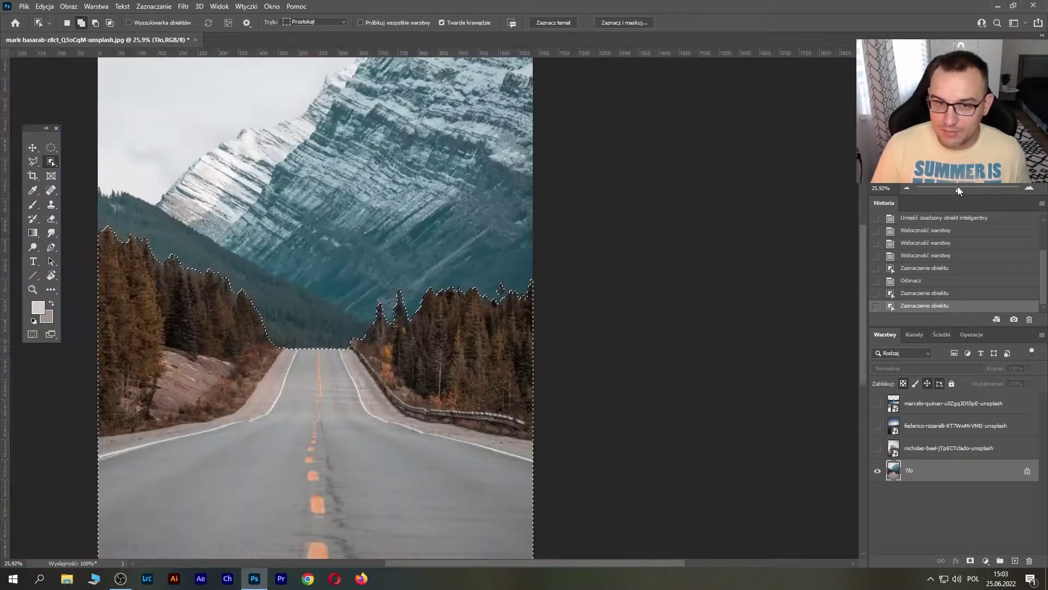
{"action": "left_click", "coordinate": [958, 189]}
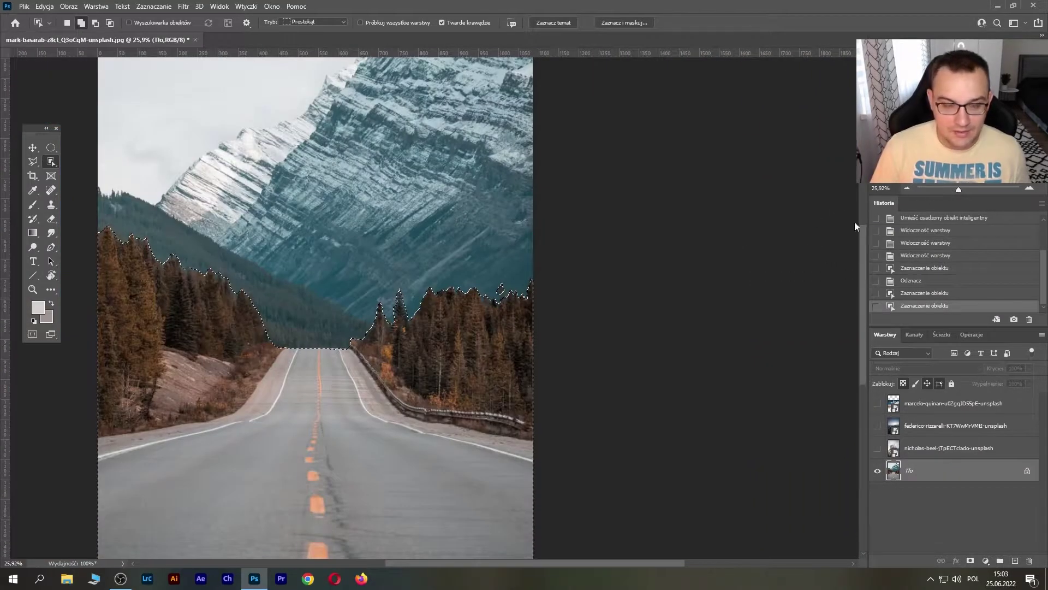
Add a layer mask hiding the sky, then open Select and Mask from the mask
{"action": "left_click", "coordinate": [971, 562]}
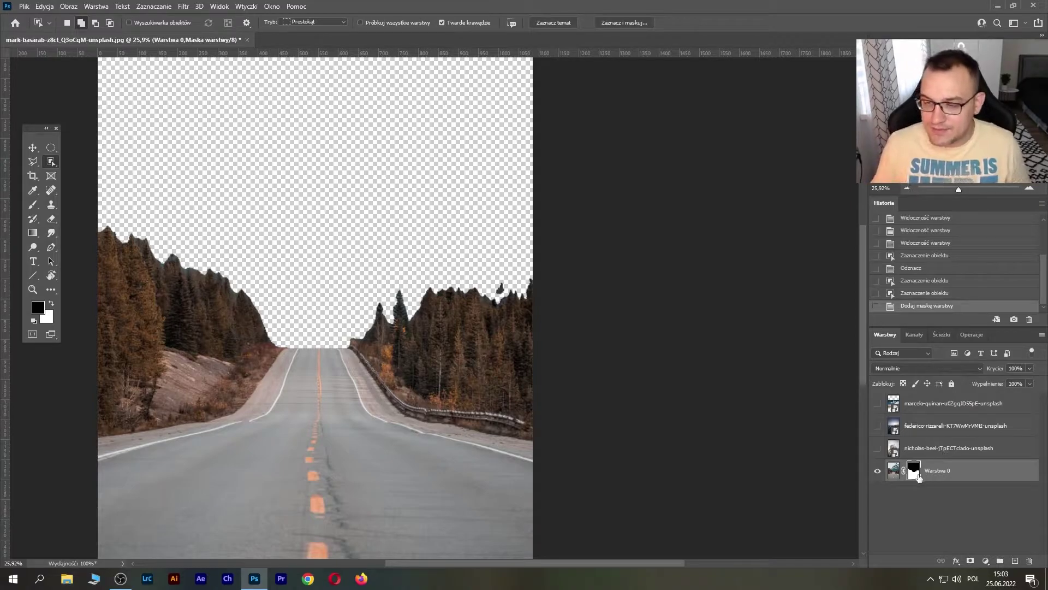
{"action": "left_click", "coordinate": [964, 189]}
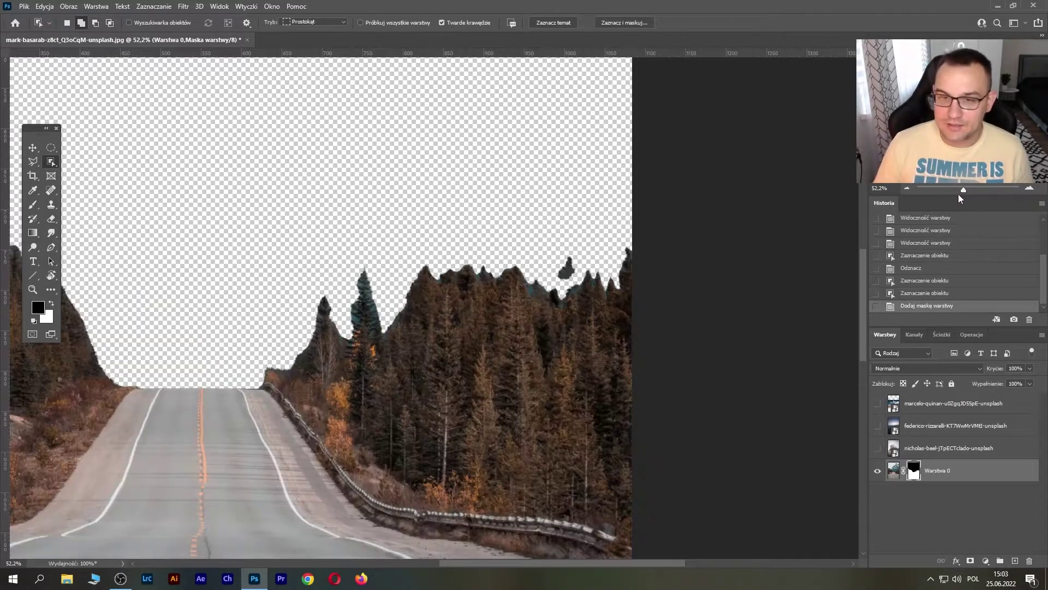
{"action": "left_click_drag", "start_coordinate": [964, 192], "coordinate": [963, 194]}
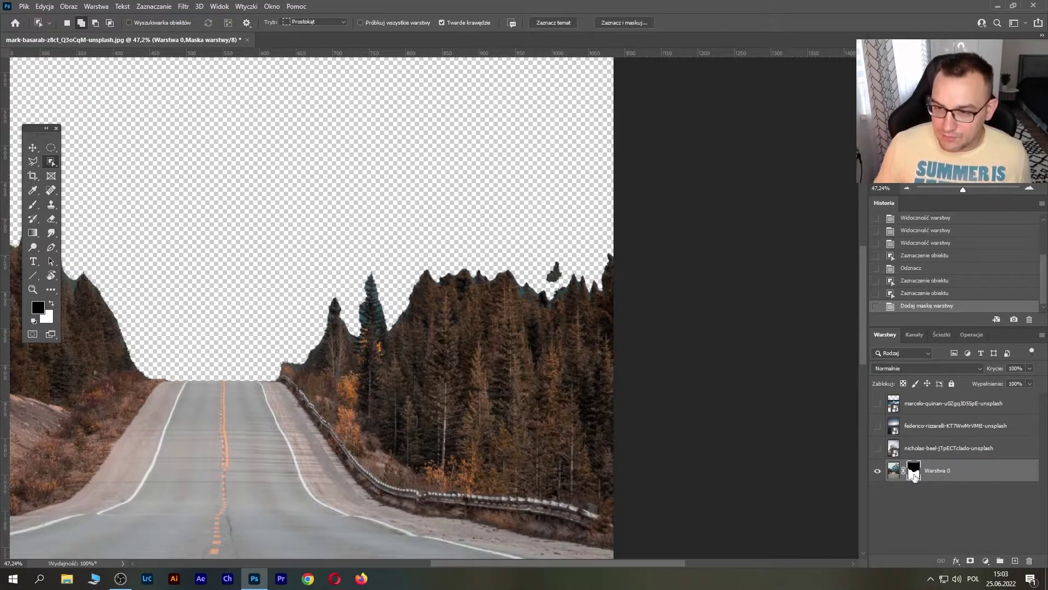
{"action": "double_click", "coordinate": [914, 473]}
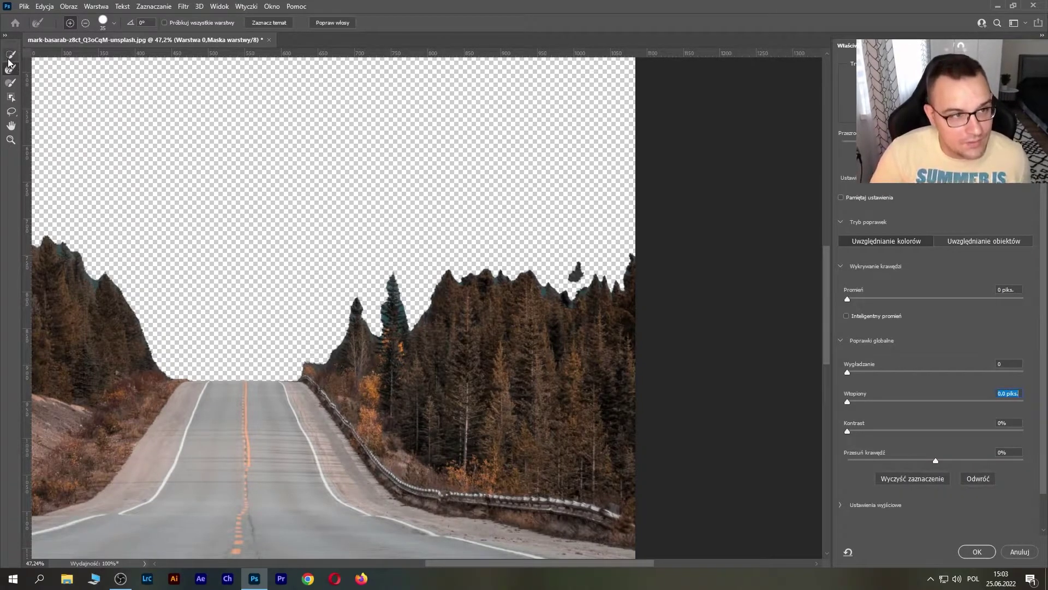
Refine the treeline with the Refine Edge Brush, subtracting the floating tree fragment and grey rock peak
{"action": "left_click", "coordinate": [11, 69]}
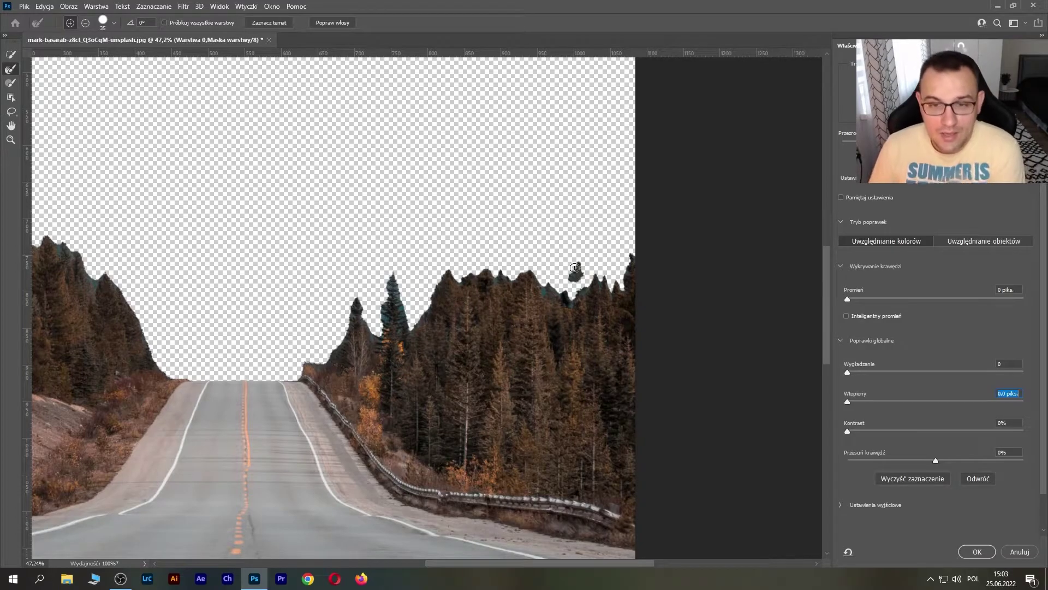
{"action": "left_click", "coordinate": [583, 294]}
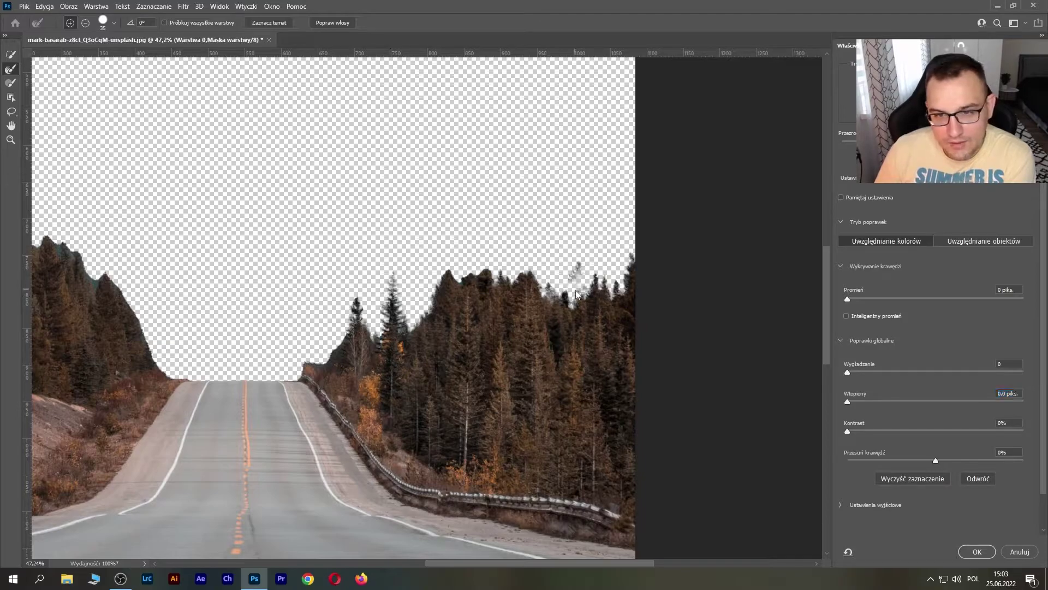
{"action": "left_click_drag", "start_coordinate": [573, 278], "coordinate": [579, 272]}
{"action": "key", "text": "alt"}
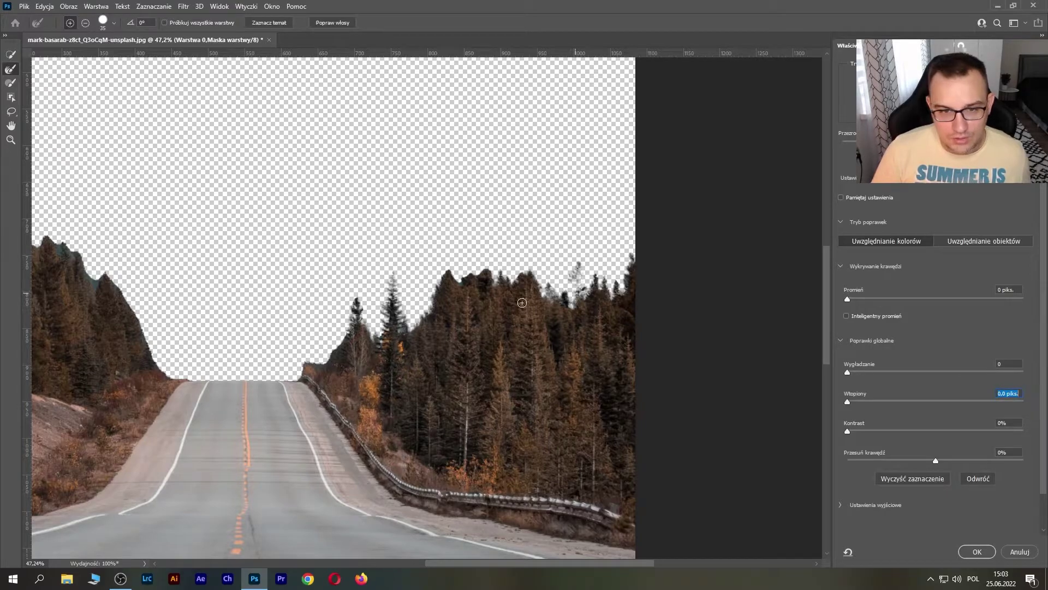
{"action": "left_click_drag", "start_coordinate": [243, 305], "coordinate": [446, 306]}
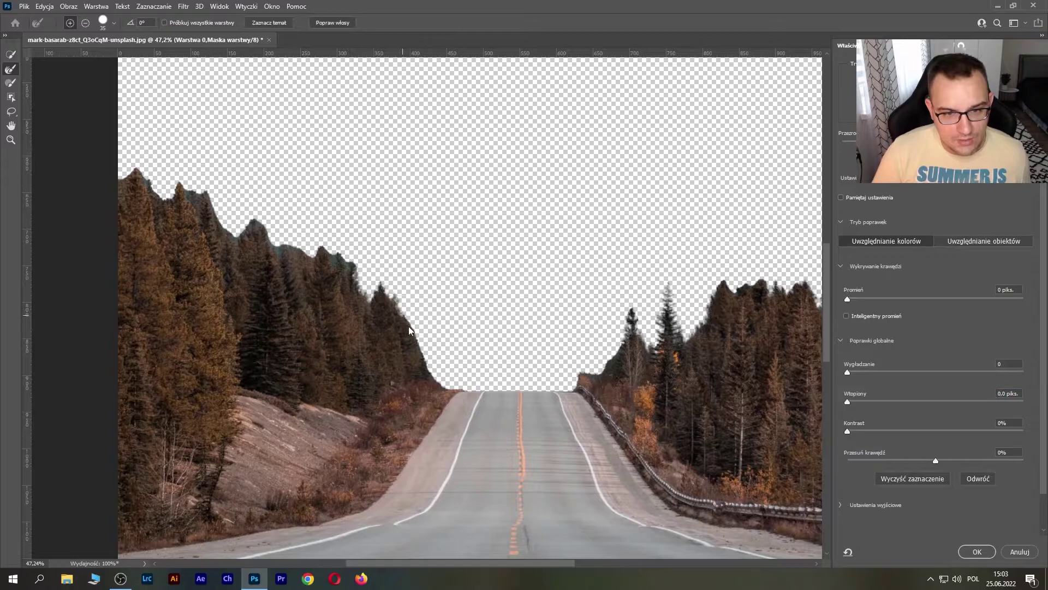
{"action": "left_click_drag", "start_coordinate": [304, 283], "coordinate": [387, 315]}
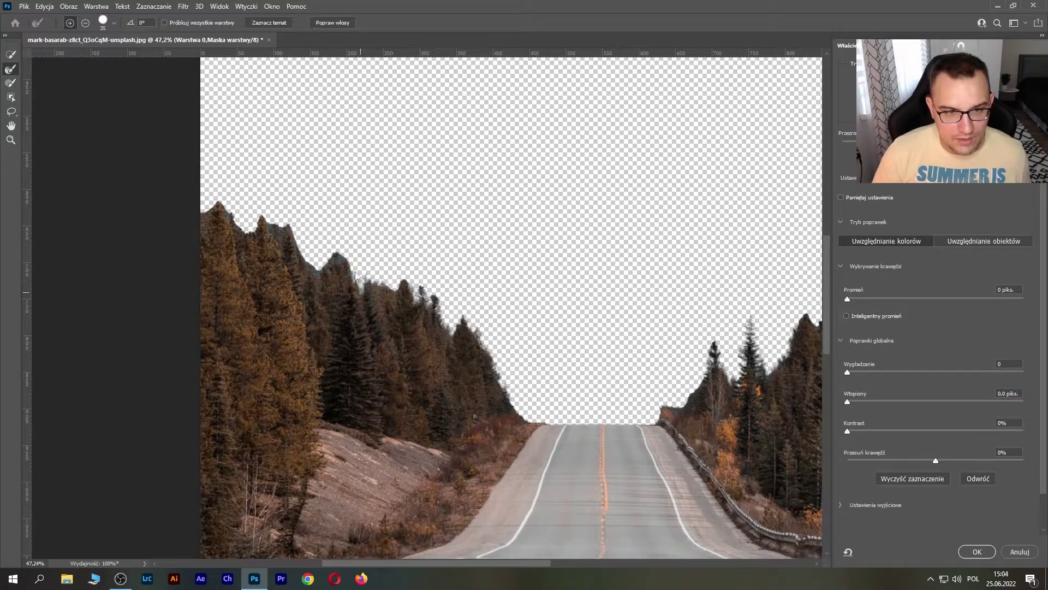
{"action": "left_click", "coordinate": [339, 258]}
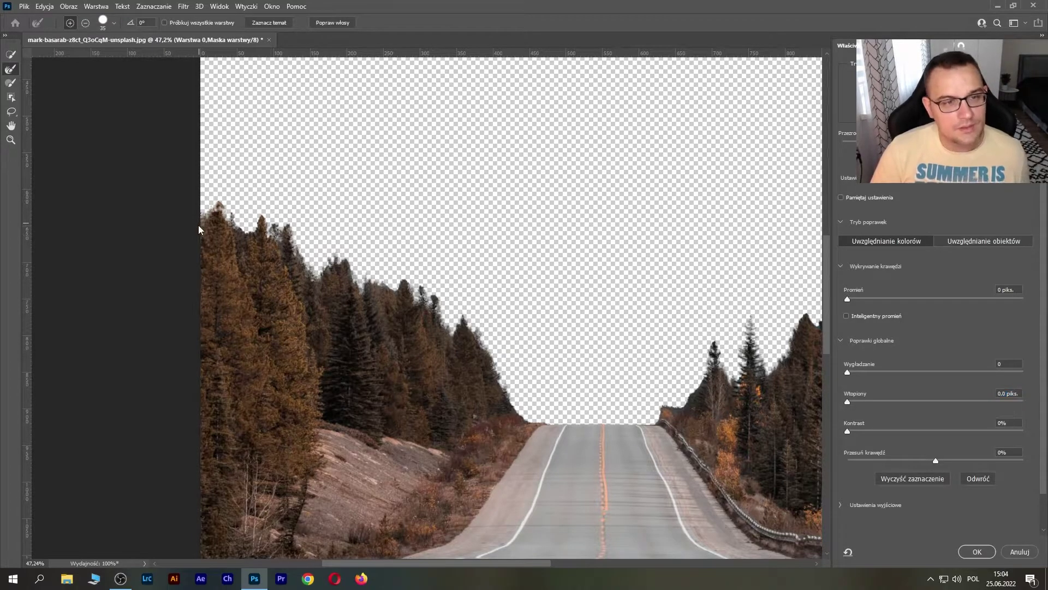
Apply the refined mask and toggle it off and on to compare with the original
{"action": "left_click", "coordinate": [975, 551]}
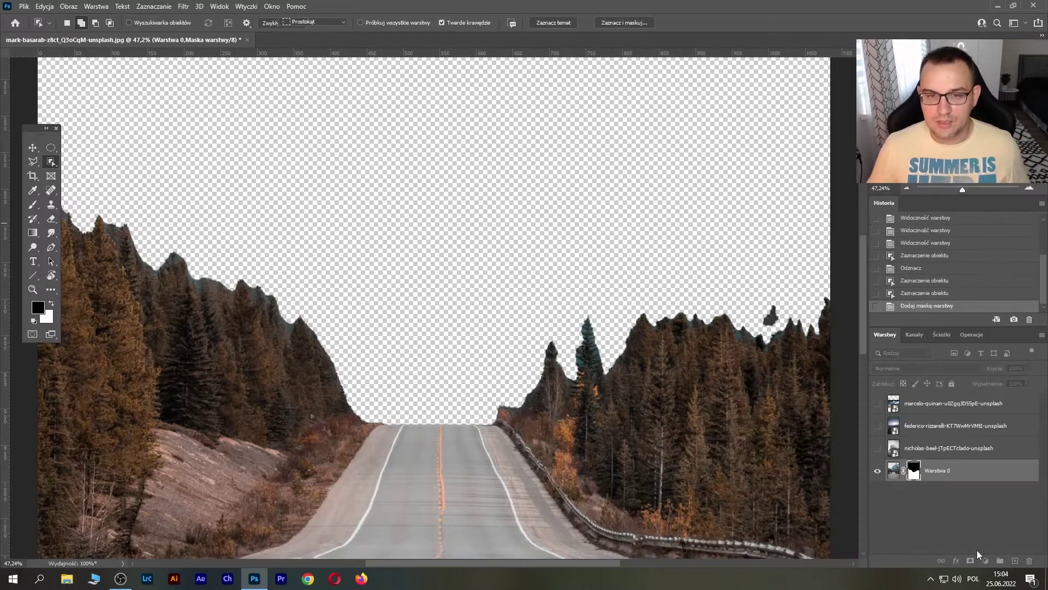
{"action": "left_click", "coordinate": [956, 190]}
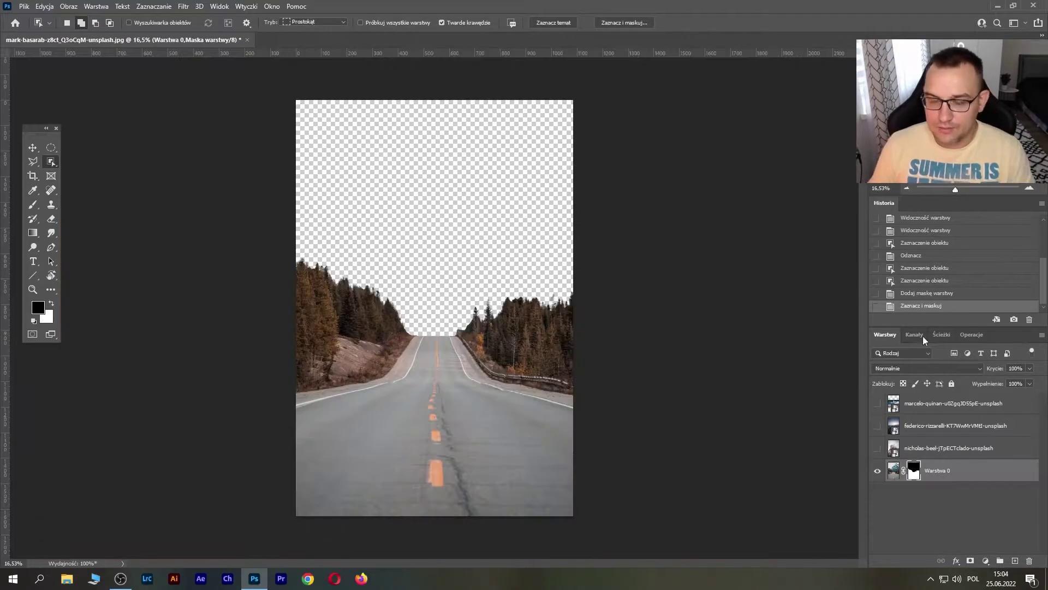
{"action": "left_click", "coordinate": [914, 471], "text": "shift"}
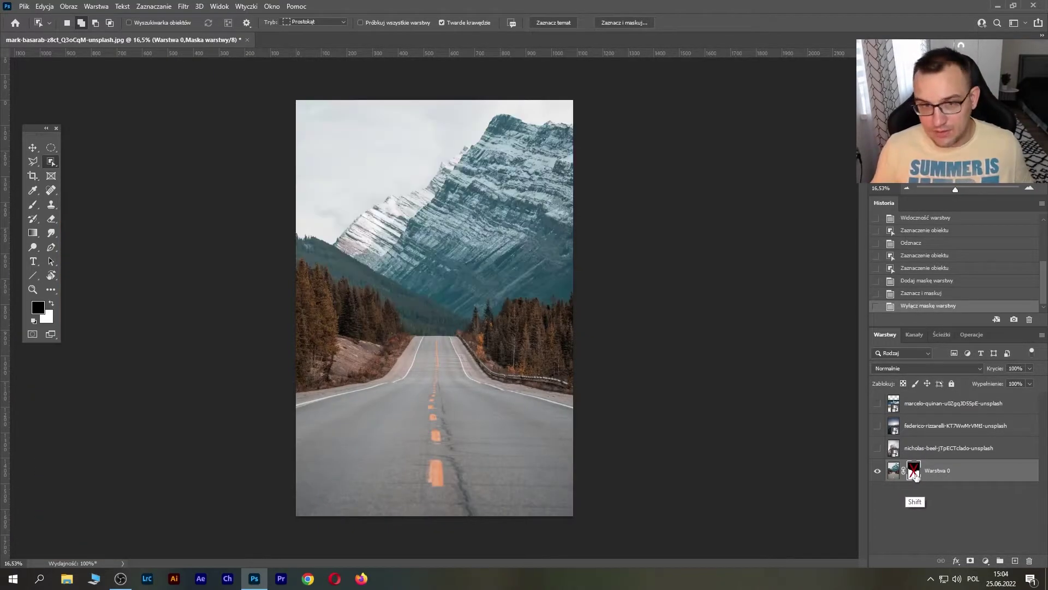
{"action": "left_click", "coordinate": [914, 471], "text": "shift"}
{"action": "left_click", "coordinate": [914, 470], "text": "shift"}
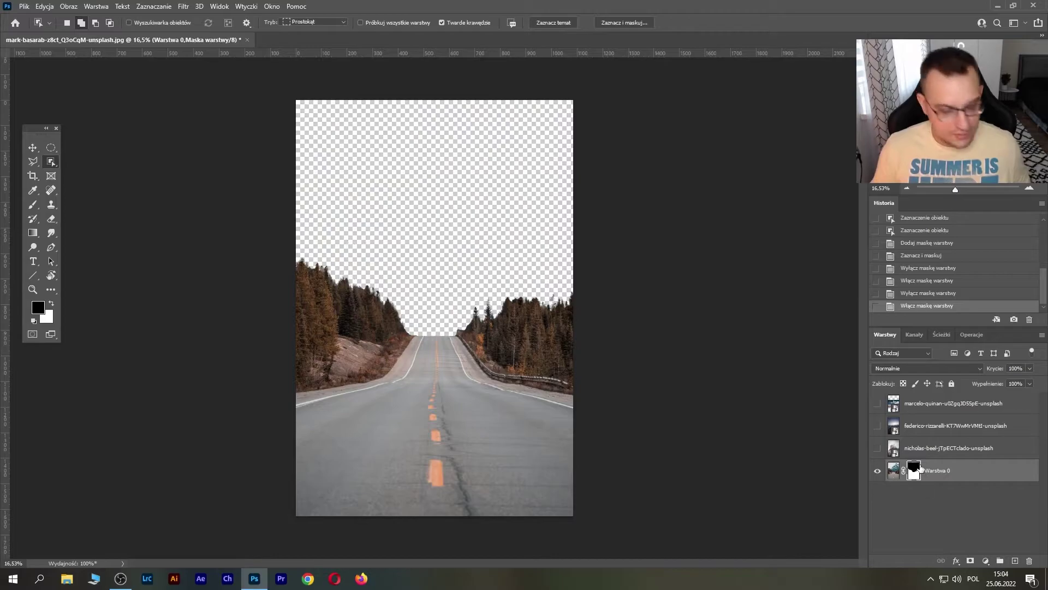
Save as PSD, re-enable the mask, and show the nicholas-beel misty mountain layer
{"action": "key", "text": "ctrl+s"}
{"action": "left_click", "coordinate": [877, 448]}
{"action": "left_click", "coordinate": [937, 452]}
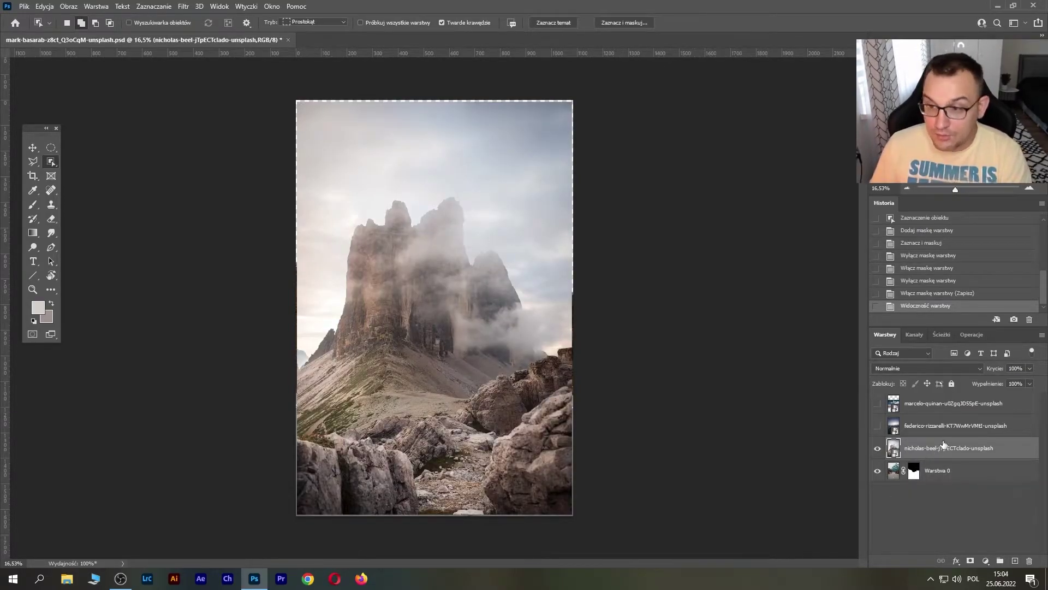
Put Warstwa 0 above the nicholas-beel layer and move the mountain photo higher
{"action": "left_click", "coordinate": [935, 474]}
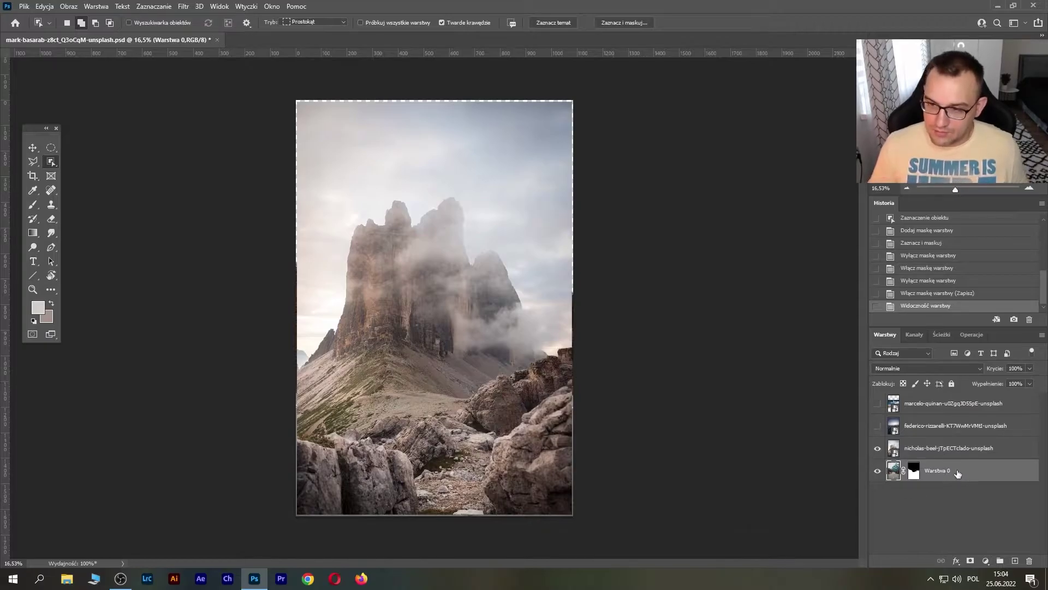
{"action": "left_click_drag", "start_coordinate": [958, 474], "coordinate": [954, 451]}
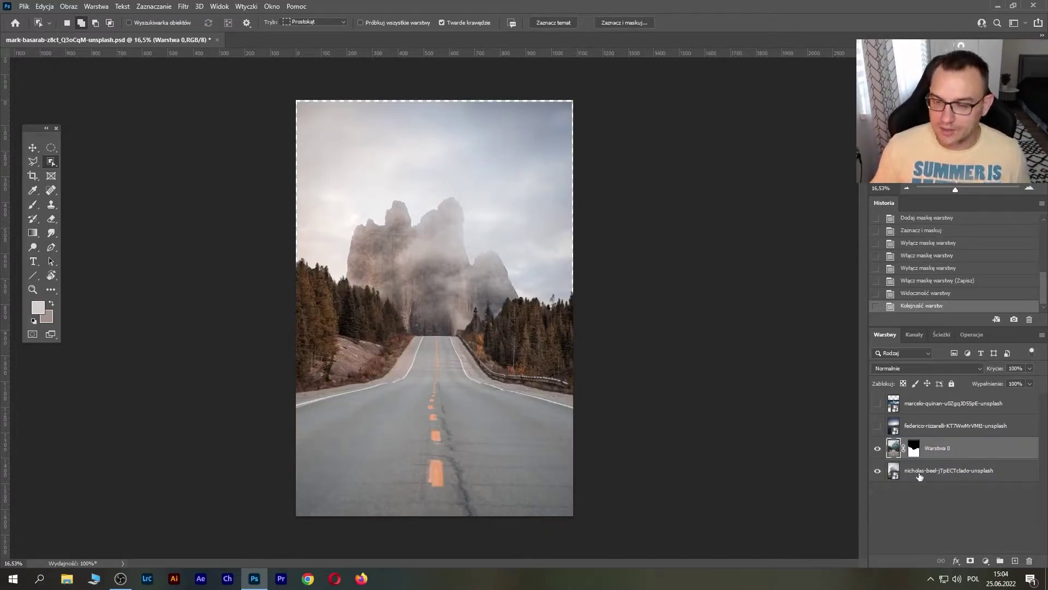
{"action": "left_click", "coordinate": [920, 477]}
{"action": "left_click", "coordinate": [895, 451]}
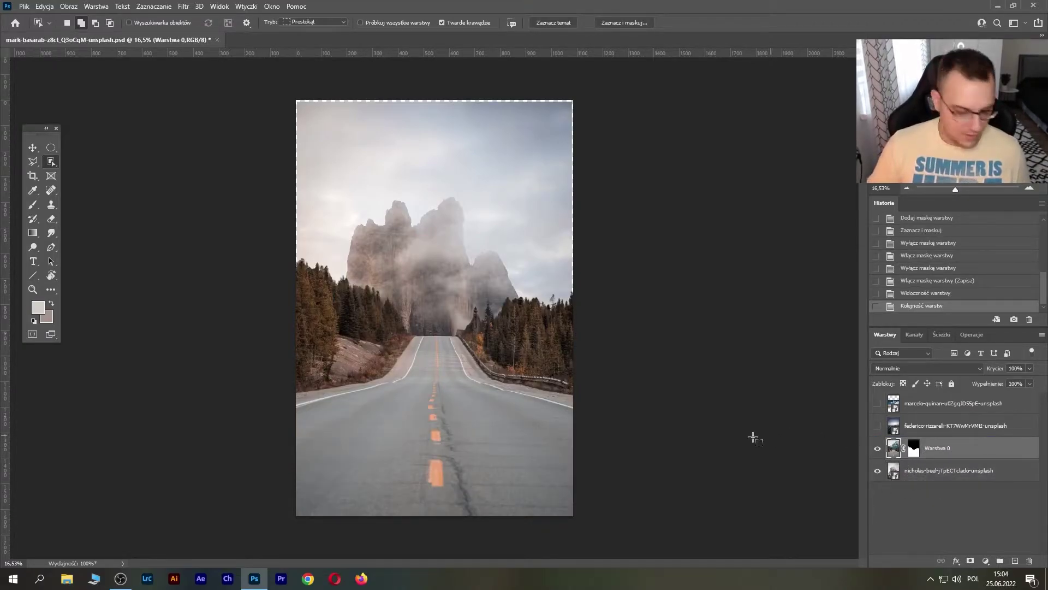
{"action": "left_click_drag", "start_coordinate": [475, 227], "coordinate": [475, 213]}
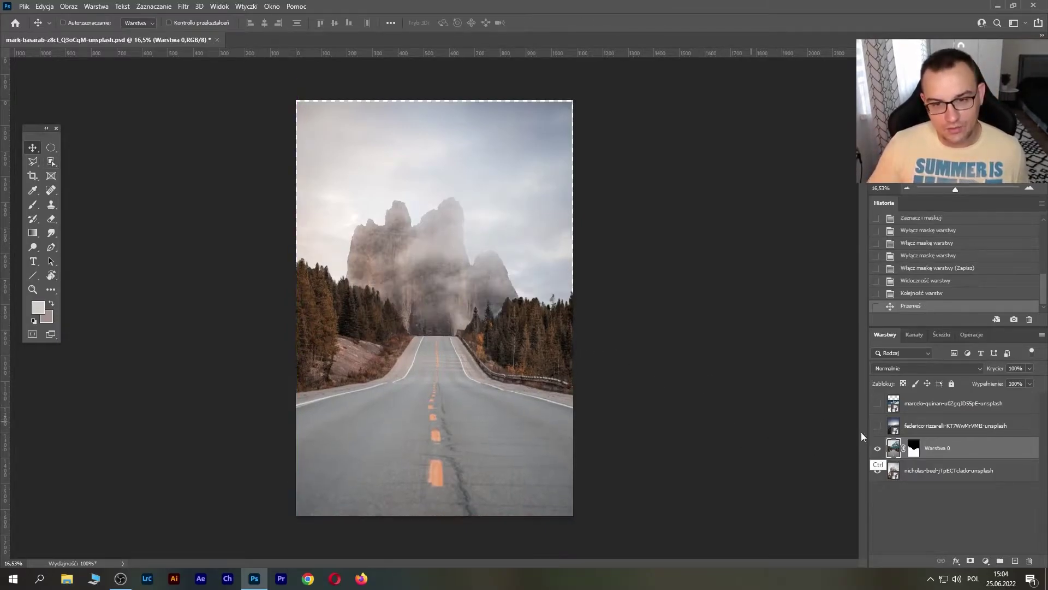
{"action": "key", "text": "ctrl+z"}
{"action": "left_click_drag", "start_coordinate": [475, 287], "coordinate": [498, 257]}
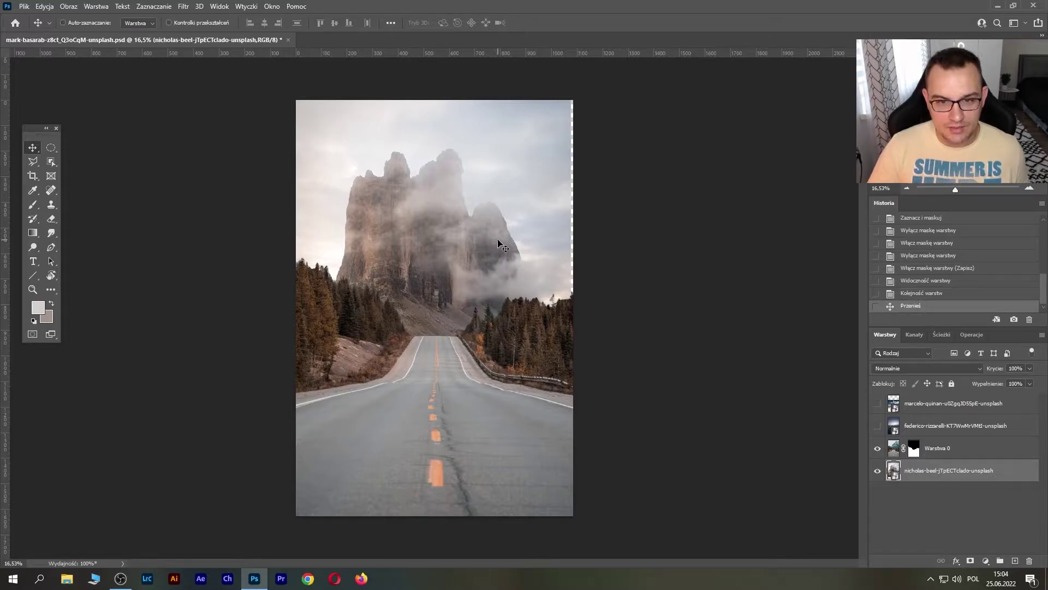
{"action": "left_click_drag", "start_coordinate": [501, 245], "coordinate": [457, 261]}
Scale the mountain photo up to about 110% with Free Transform
{"action": "key", "text": "ctrl+t"}
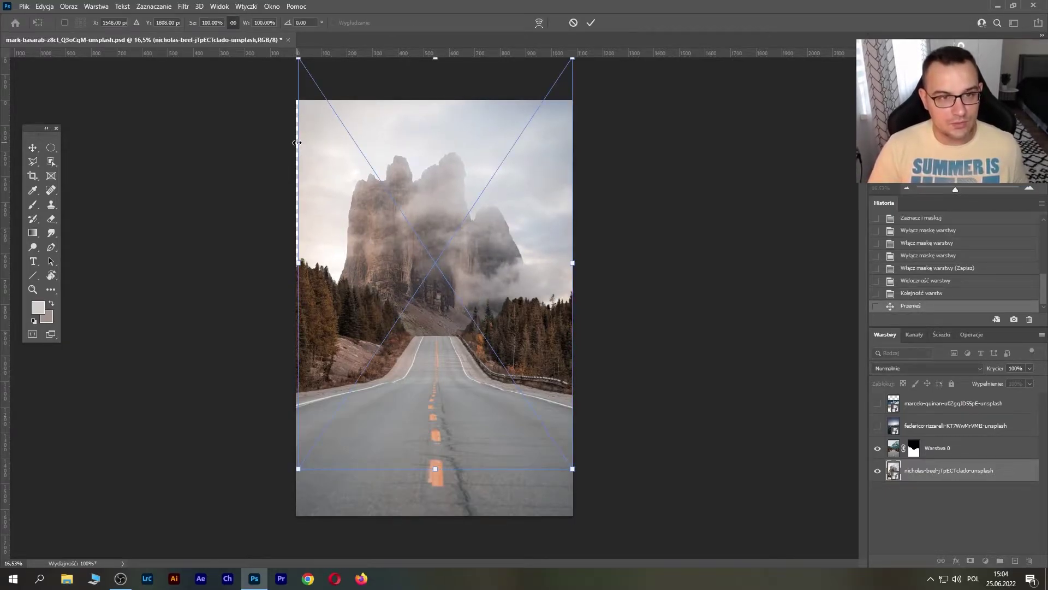
{"action": "left_click_drag", "start_coordinate": [297, 143], "coordinate": [281, 150]}
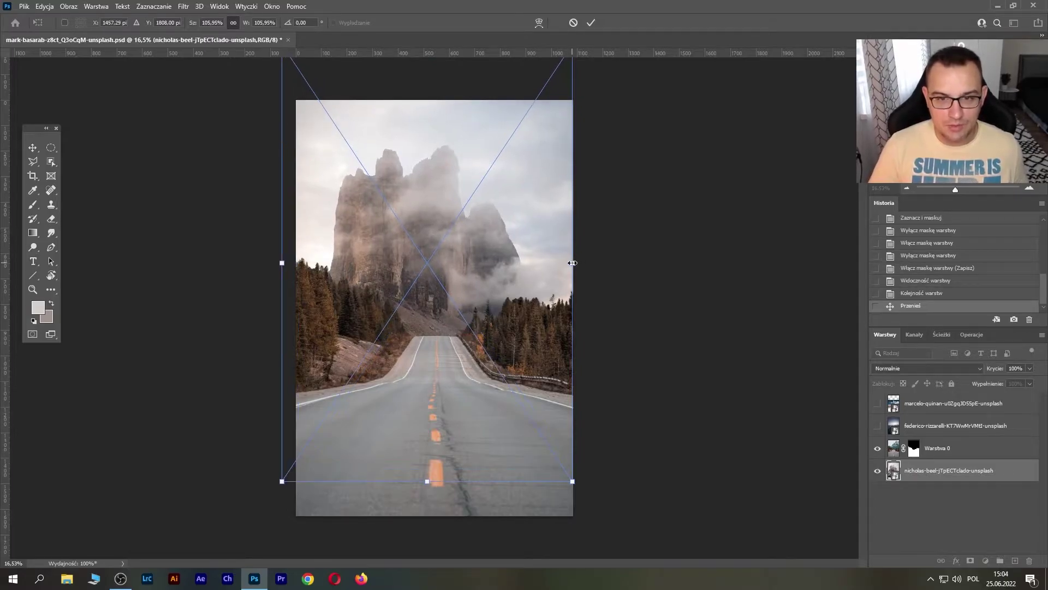
{"action": "left_click_drag", "start_coordinate": [572, 263], "coordinate": [586, 263]}
{"action": "key", "text": "Return"}
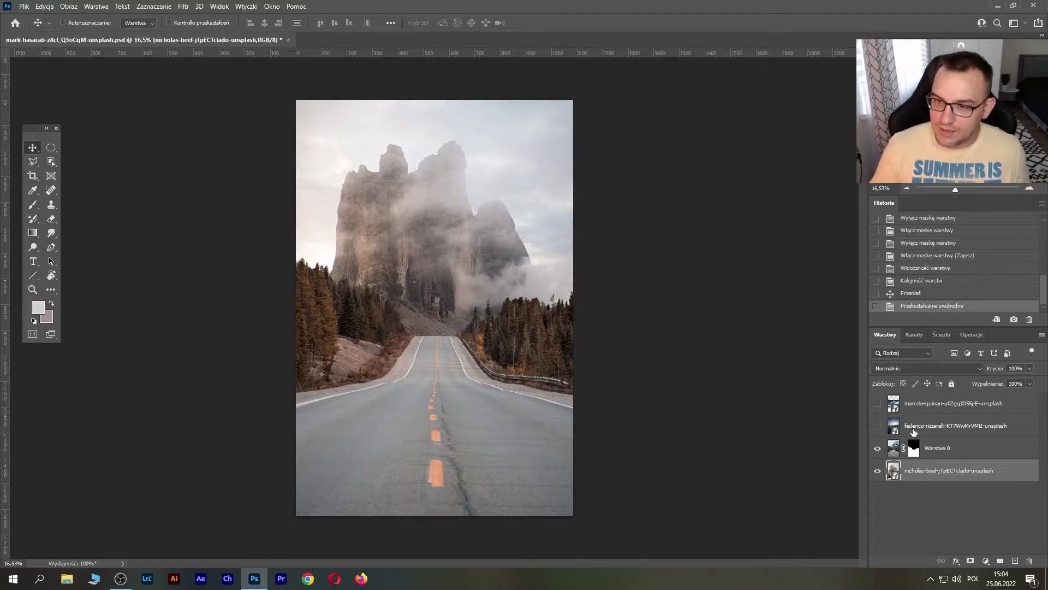
Show the federico-rizzarelli city layer, place it beneath Warstwa 0, and move it up
{"action": "left_click", "coordinate": [913, 431]}
{"action": "left_click", "coordinate": [877, 426]}
{"action": "left_click_drag", "start_coordinate": [922, 428], "coordinate": [895, 460]}
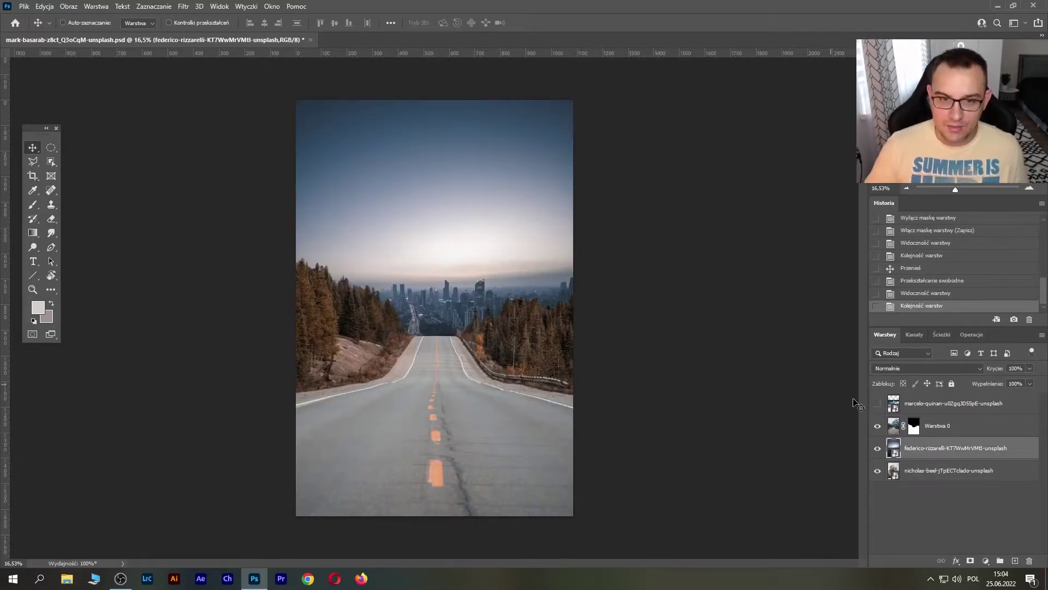
{"action": "left_click_drag", "start_coordinate": [470, 224], "coordinate": [474, 192]}
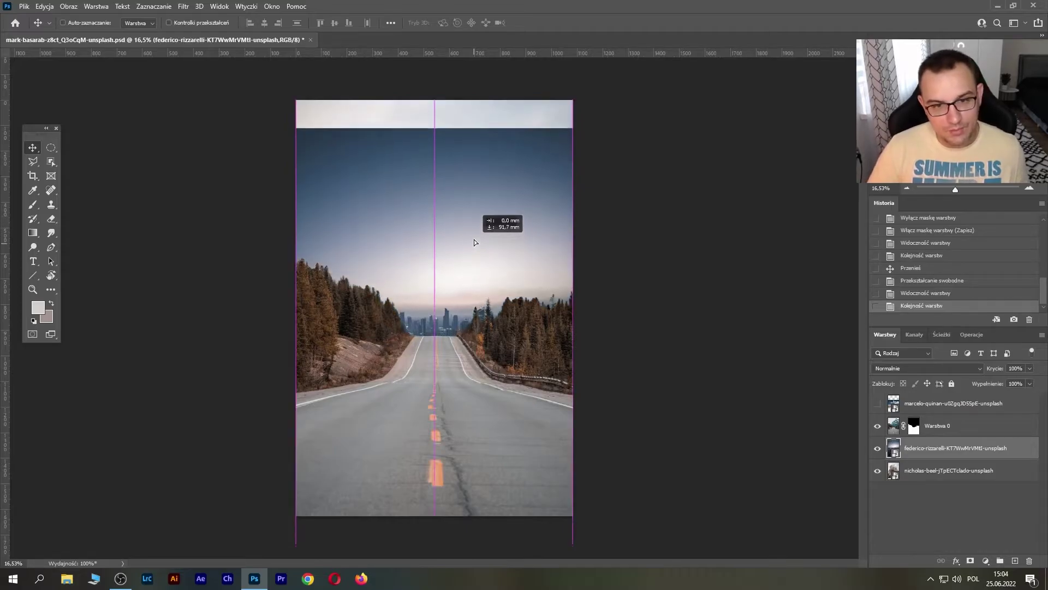
Enlarge the city photo and shift it down so the skyline meets the road
{"action": "key", "text": "ctrl+t"}
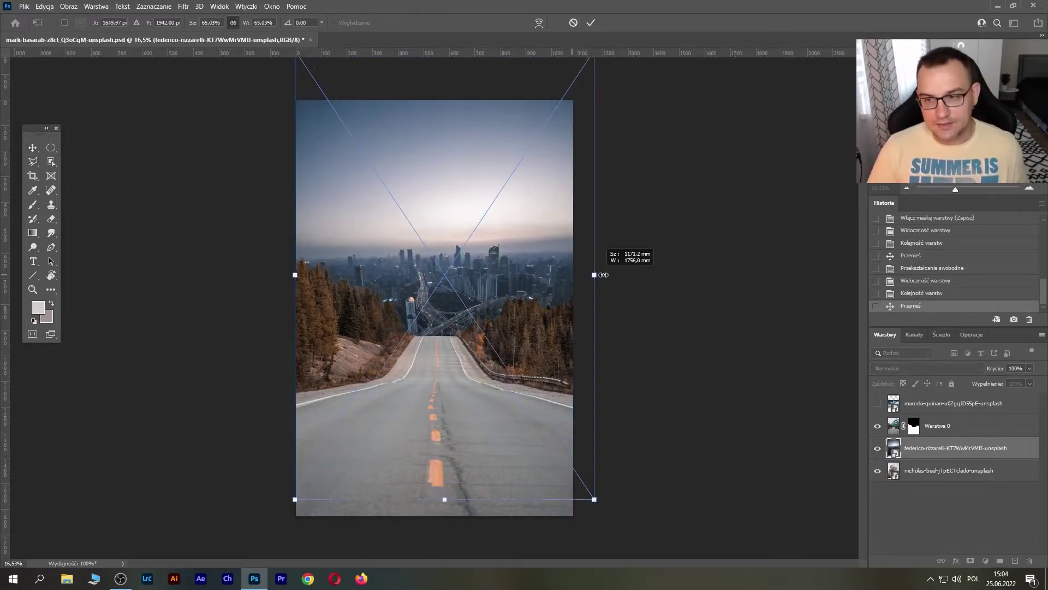
{"action": "left_click_drag", "start_coordinate": [573, 264], "coordinate": [614, 274]}
{"action": "mouse_move", "coordinate": [301, 277]}
{"action": "left_mouse_down"}
{"action": "mouse_move", "coordinate": [270, 290]}
{"action": "mouse_move", "coordinate": [243, 275]}
{"action": "left_mouse_up"}
{"action": "key", "text": "Return"}
{"action": "mouse_move", "coordinate": [459, 232]}
{"action": "left_mouse_down"}
{"action": "mouse_move", "coordinate": [462, 261]}
{"action": "mouse_move", "coordinate": [454, 248]}
{"action": "left_mouse_up"}
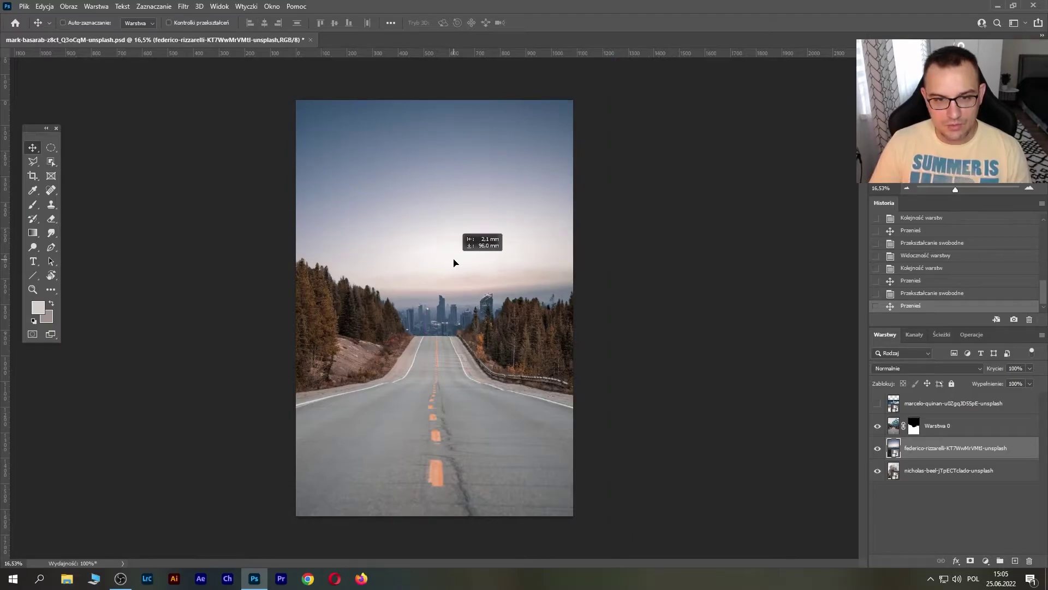
Show the marcelo-quinan mountain layer, place it beneath Warstwa 0, and raise it
{"action": "left_click", "coordinate": [953, 403]}
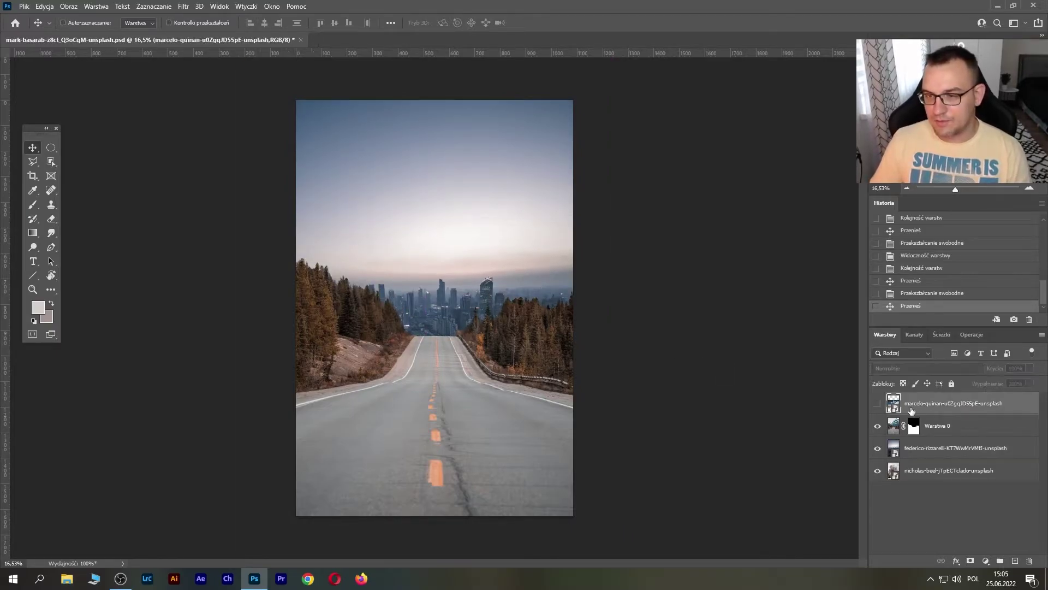
{"action": "left_click", "coordinate": [877, 403]}
{"action": "left_click_drag", "start_coordinate": [928, 404], "coordinate": [931, 437]}
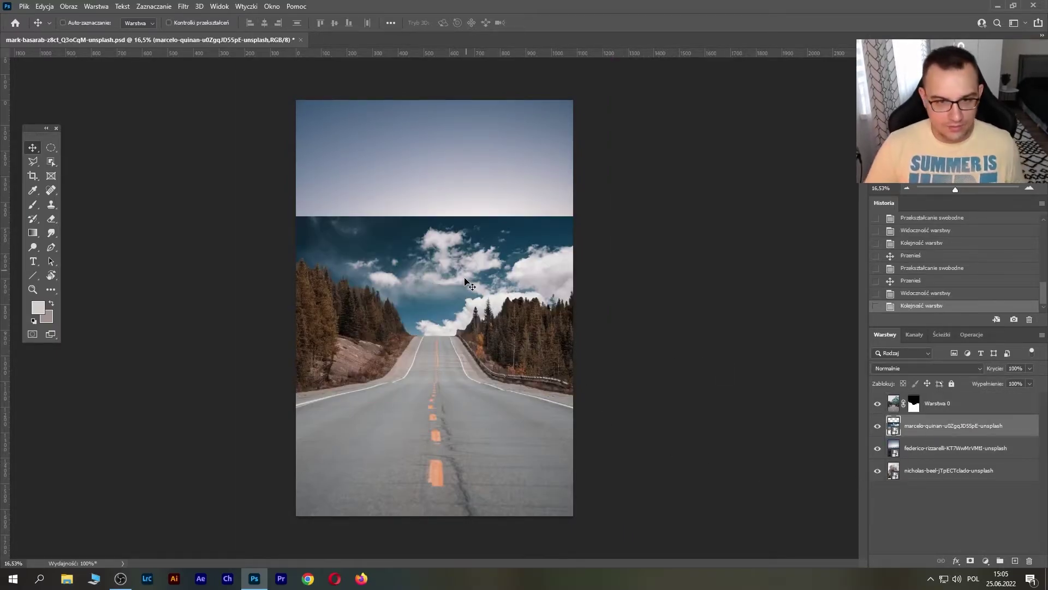
{"action": "left_click_drag", "start_coordinate": [464, 280], "coordinate": [476, 246]}
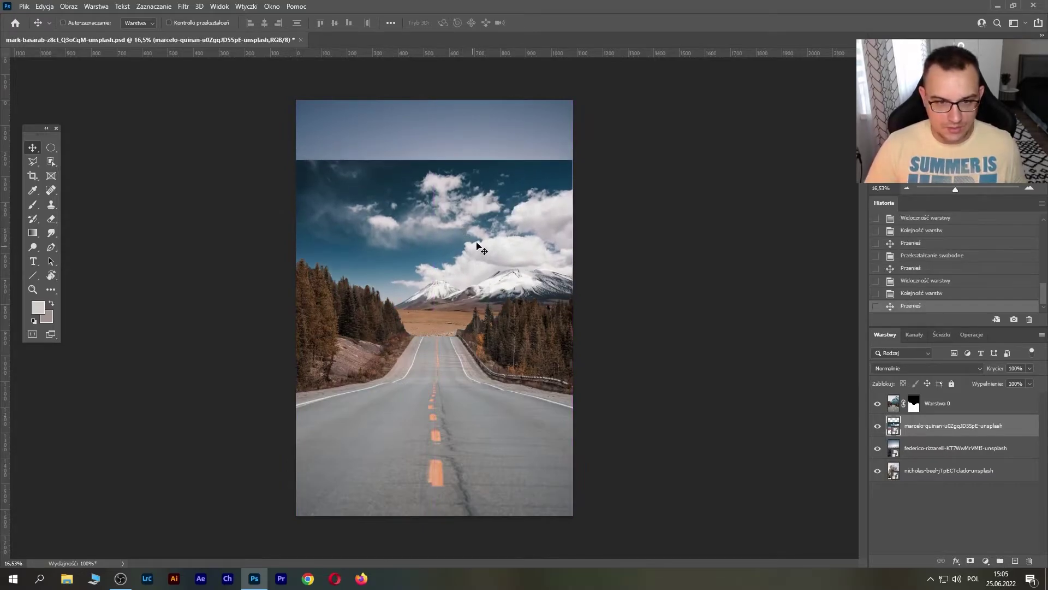
Enlarge the snowy mountain photo to fill the sky and reposition it behind the road
{"action": "key", "text": "ctrl+t"}
{"action": "left_click_drag", "start_coordinate": [433, 160], "coordinate": [433, 87]}
{"action": "left_click_drag", "start_coordinate": [502, 168], "coordinate": [475, 215]}
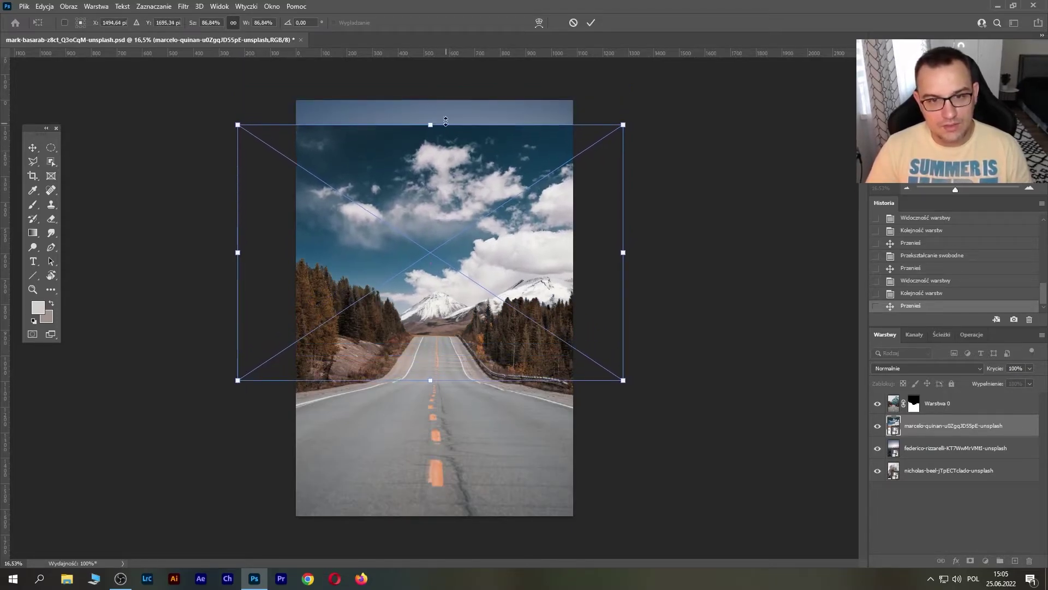
{"action": "left_click_drag", "start_coordinate": [431, 116], "coordinate": [433, 84]}
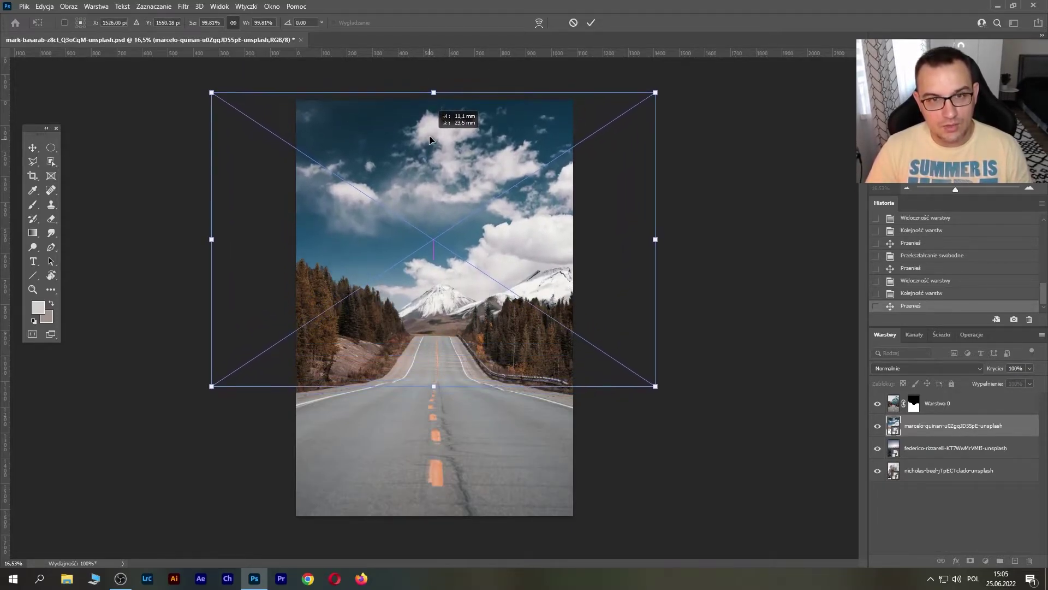
{"action": "key", "text": "Return"}
{"action": "left_click_drag", "start_coordinate": [437, 201], "coordinate": [445, 171]}
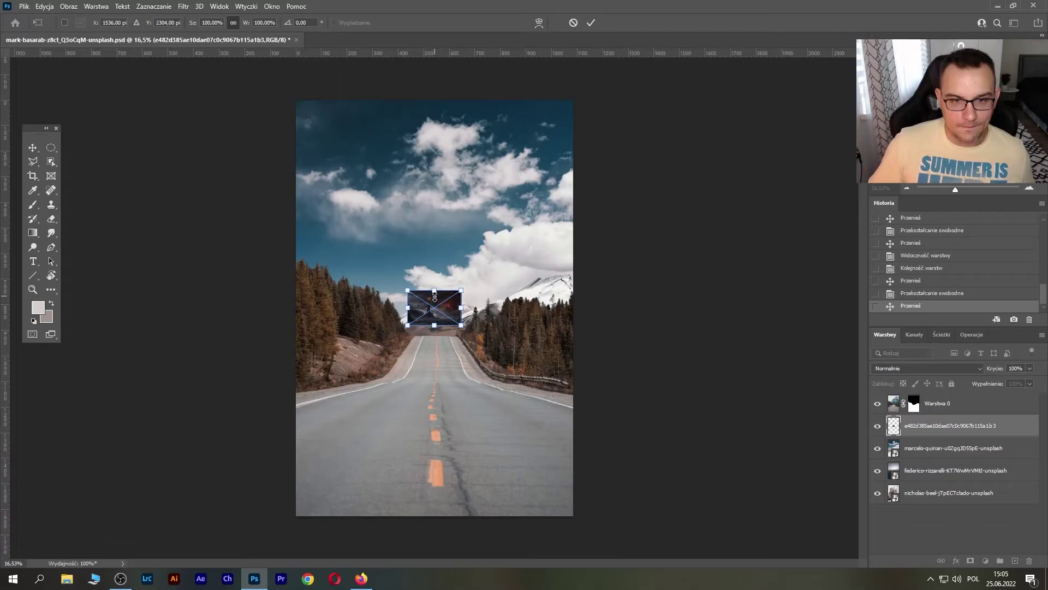
Scale the placed tower-and-volcano image up over the sky and commit it
{"action": "mouse_move", "coordinate": [434, 297]}
{"action": "left_mouse_down"}
{"action": "mouse_move", "coordinate": [427, 112]}
{"action": "mouse_move", "coordinate": [437, 87]}
{"action": "left_mouse_up"}
{"action": "key", "text": "Return"}
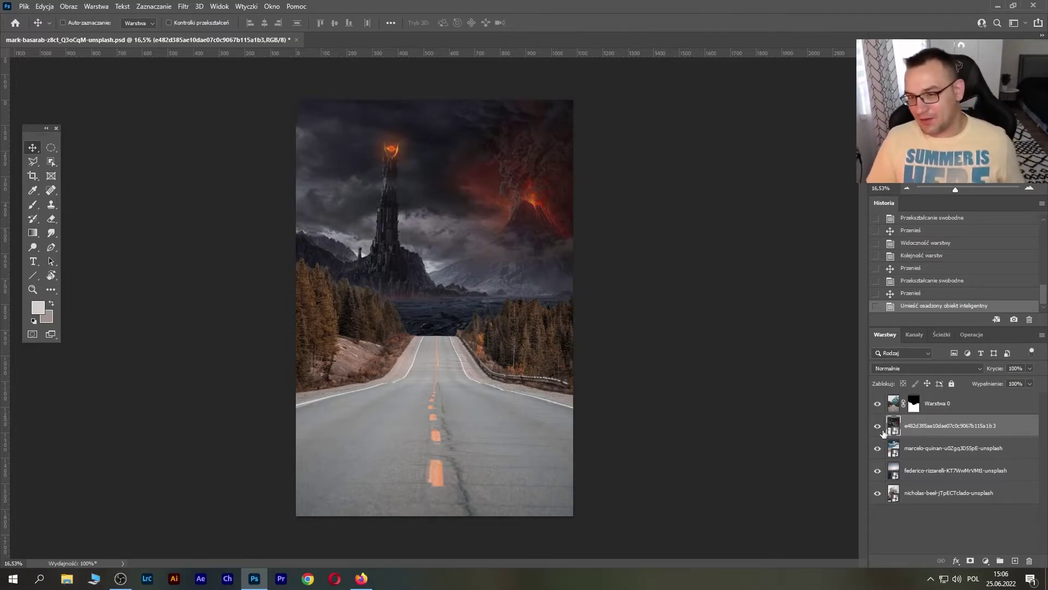
Hide the tower, marcelo and federico layers; move nicholas-beel directly beneath Warstwa 0
{"action": "left_click", "coordinate": [877, 426]}
{"action": "left_click", "coordinate": [877, 448]}
{"action": "left_click", "coordinate": [877, 470]}
{"action": "left_click", "coordinate": [917, 498]}
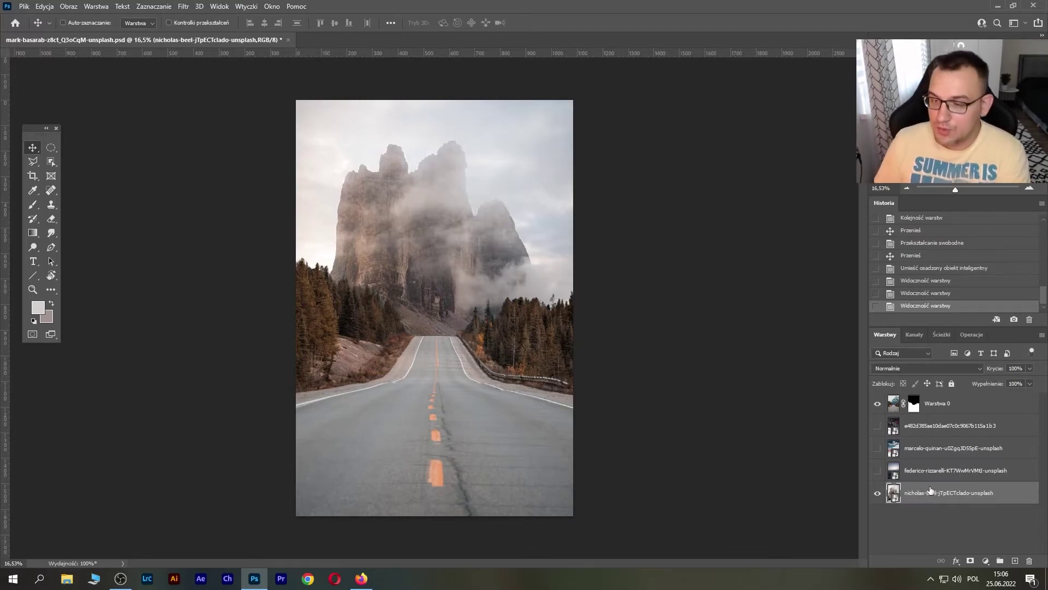
{"action": "left_click_drag", "start_coordinate": [931, 491], "coordinate": [917, 431]}
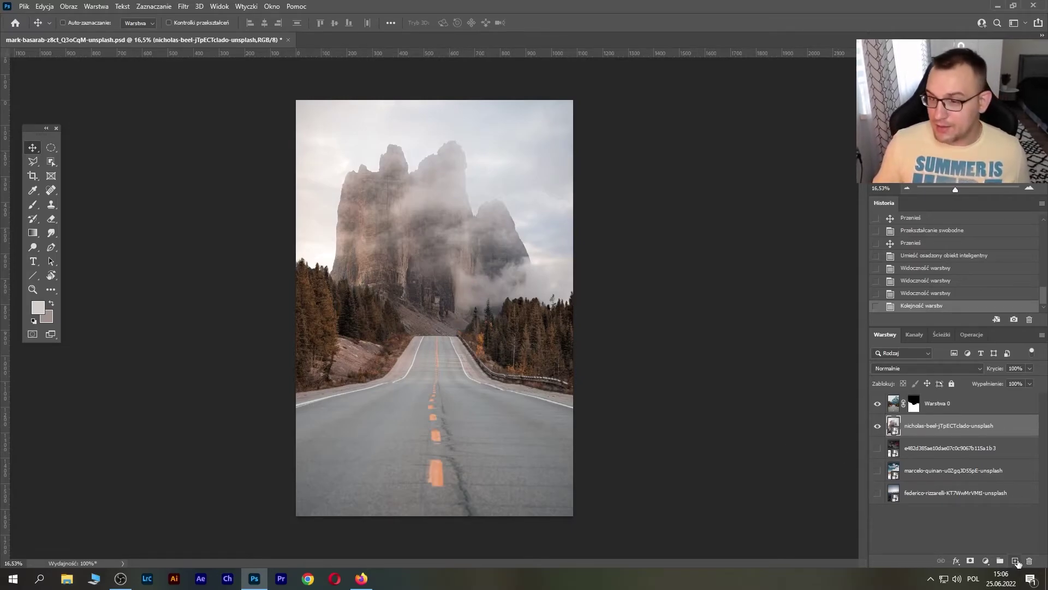
Add a new empty layer positioned above the road cutout
{"action": "left_click", "coordinate": [1015, 561]}
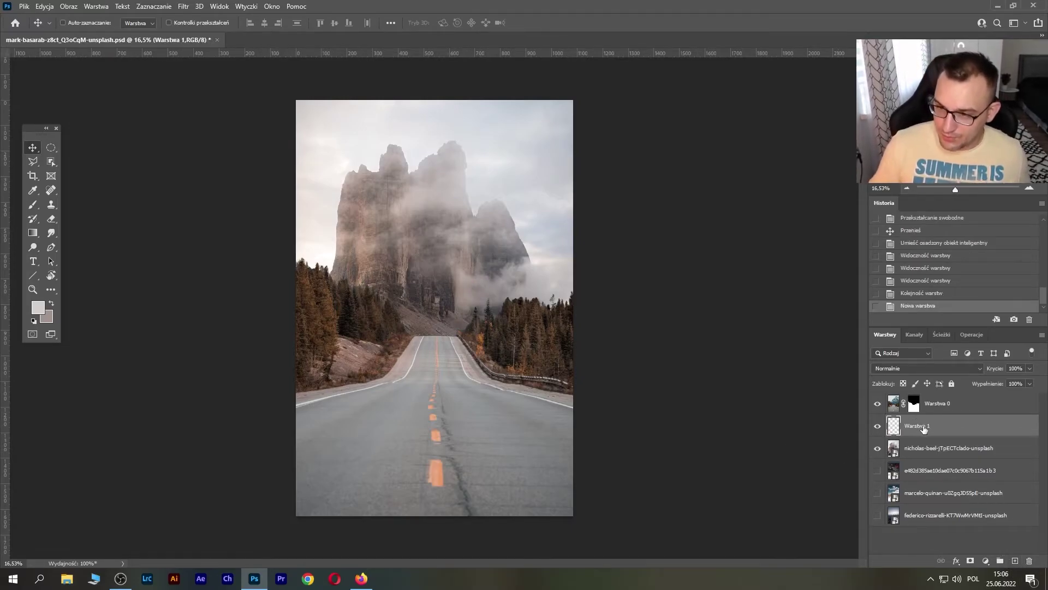
{"action": "left_click_drag", "start_coordinate": [924, 429], "coordinate": [921, 414]}
{"action": "left_click", "coordinate": [878, 426]}
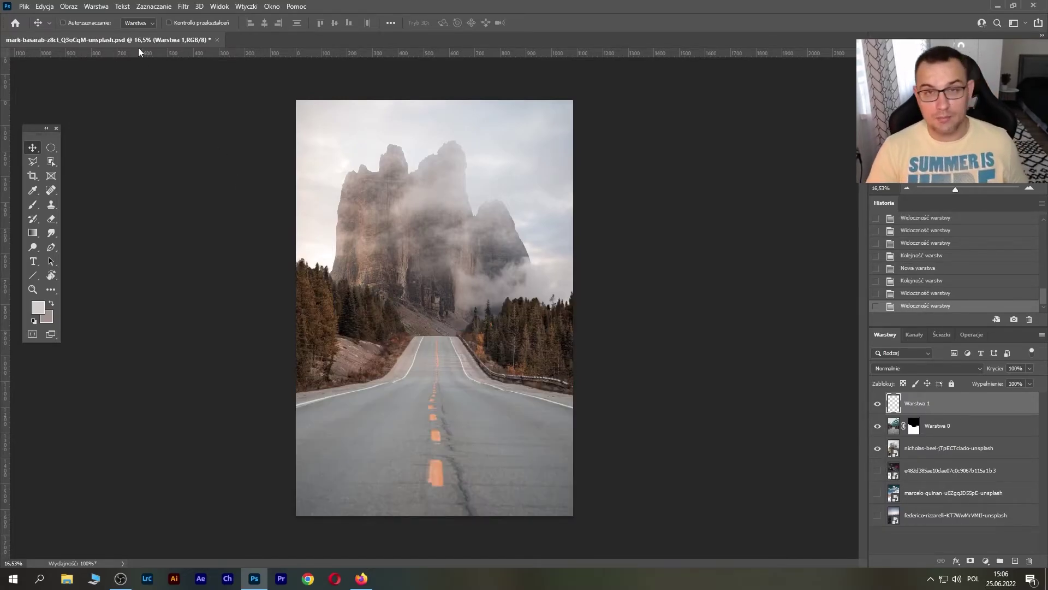
Set up the Chmury cloud brush with sampled fog colour, size 1400, opacity 35%
{"action": "left_click", "coordinate": [31, 207]}
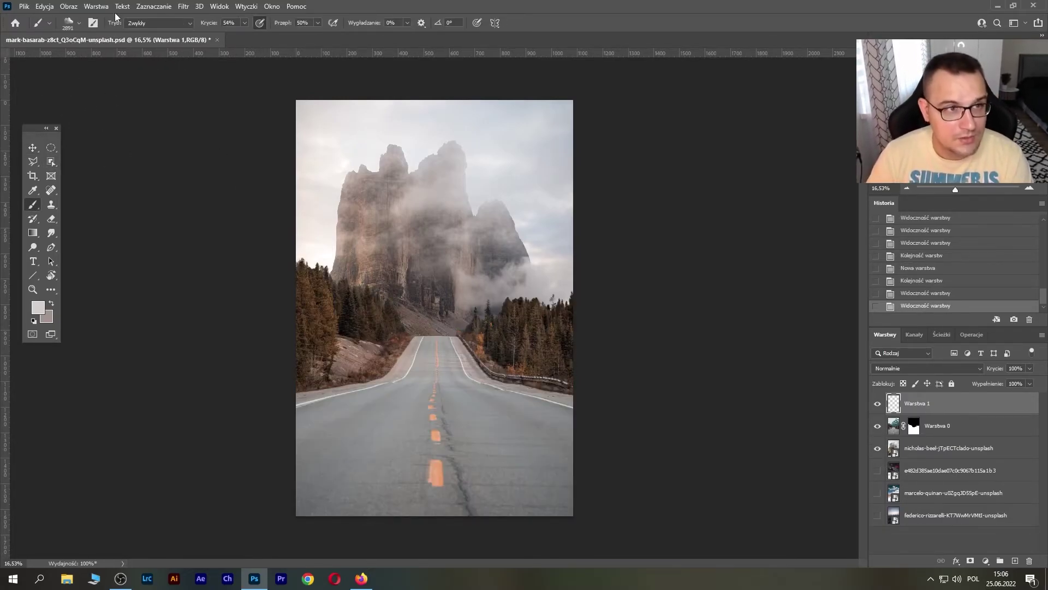
{"action": "left_click", "coordinate": [78, 25]}
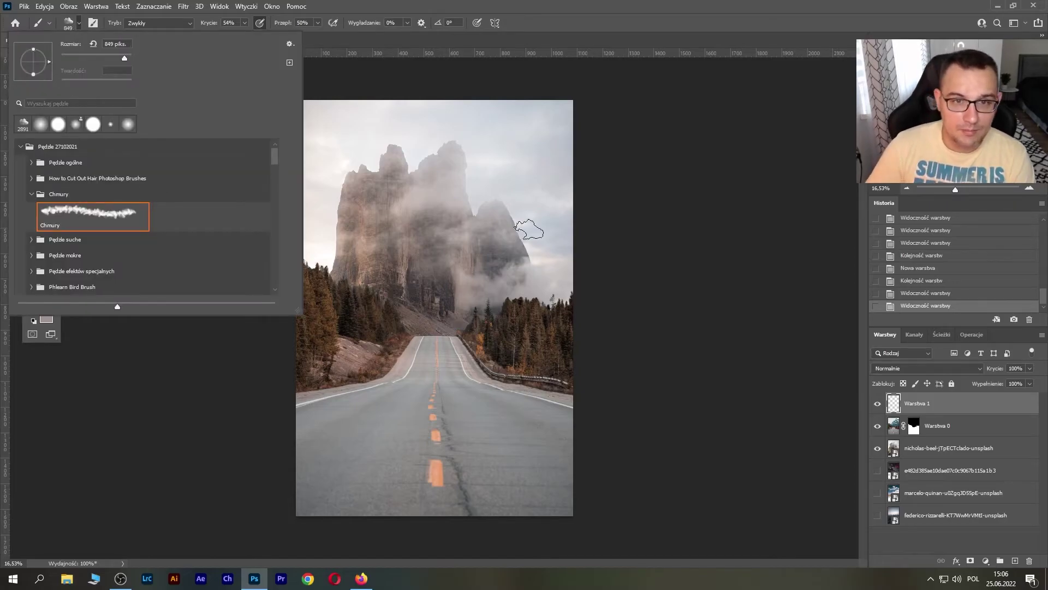
{"action": "left_click", "coordinate": [563, 267]}
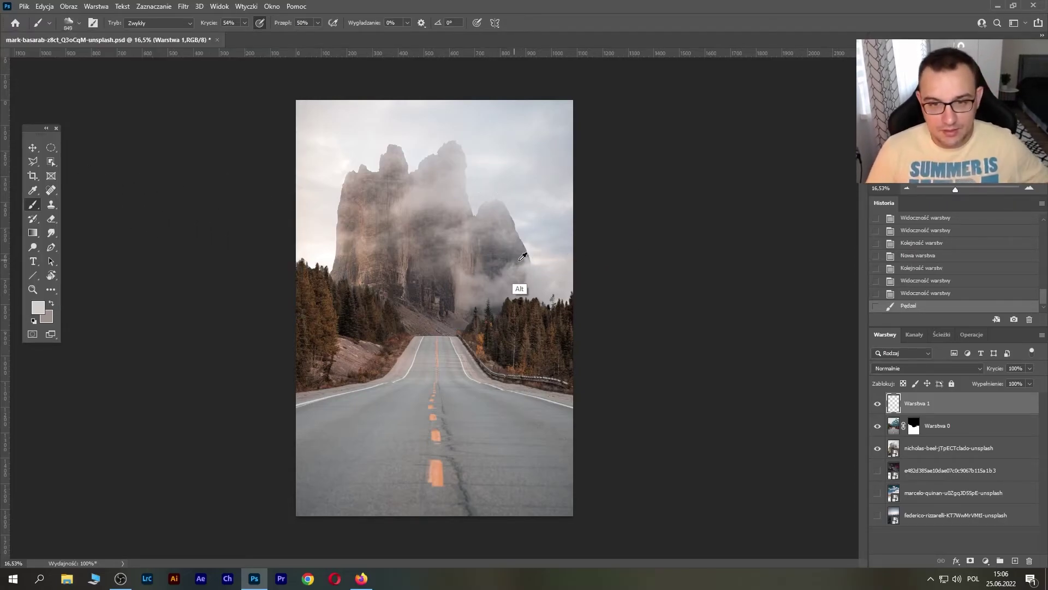
{"action": "left_click", "coordinate": [538, 272], "text": "alt"}
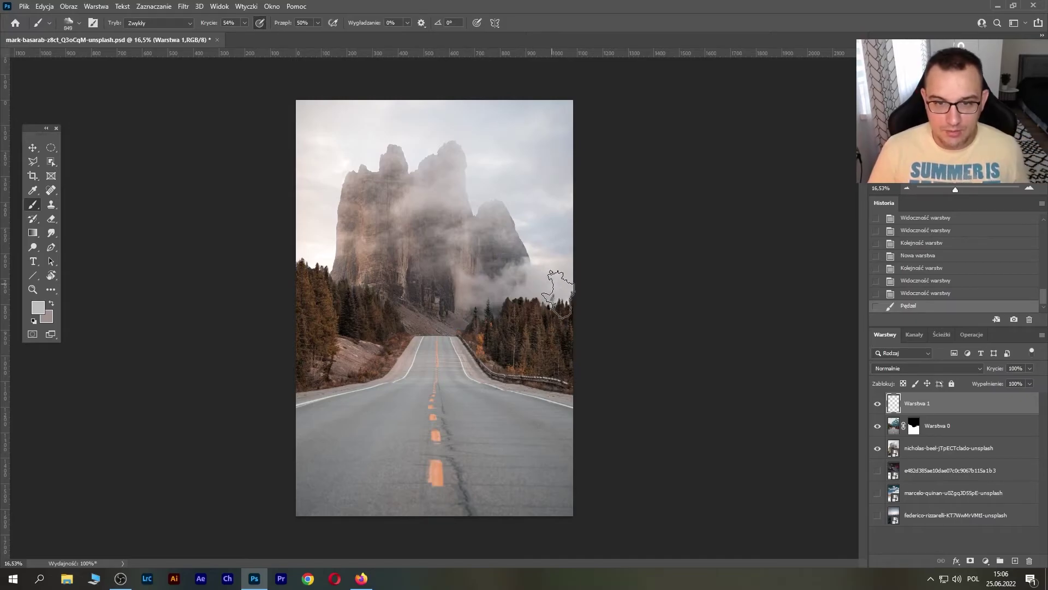
{"action": "key", "text": "bracketright"}
{"action": "key", "text": "bracketright"}
{"action": "key", "text": "bracketright"}
{"action": "left_click", "coordinate": [244, 23]}
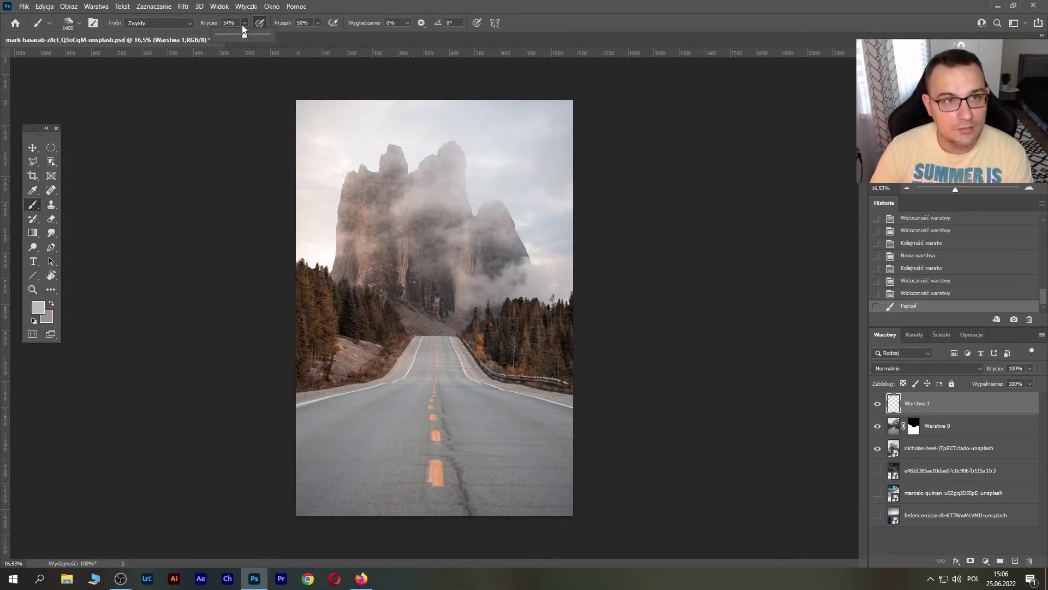
{"action": "left_click_drag", "start_coordinate": [245, 36], "coordinate": [235, 36]}
Paint mist dabs over the right-side trees and the trees left of the road
{"action": "left_click", "coordinate": [537, 303]}
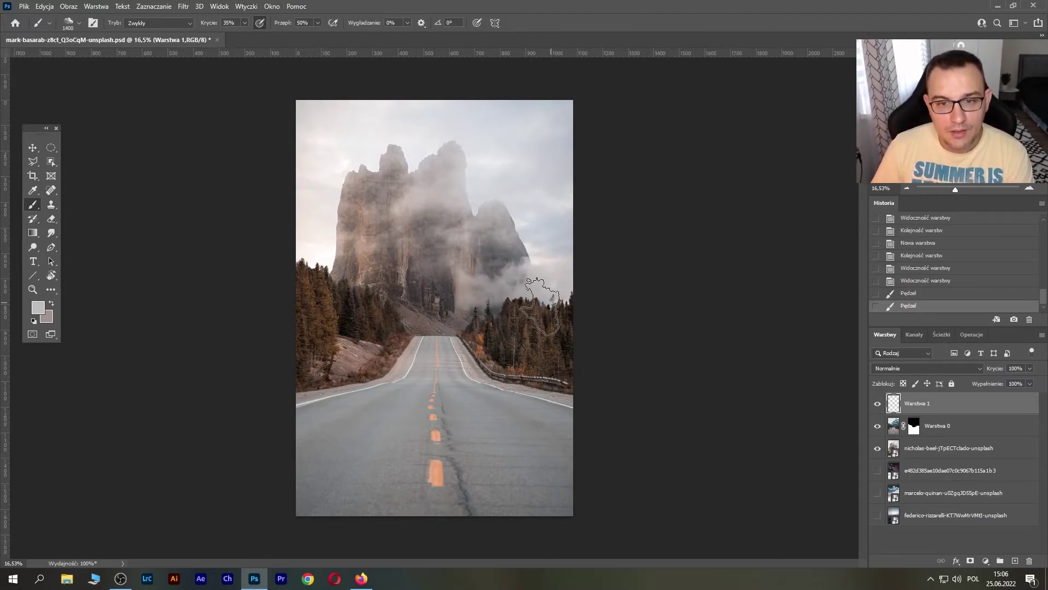
{"action": "left_click", "coordinate": [541, 300]}
{"action": "left_click", "coordinate": [523, 308]}
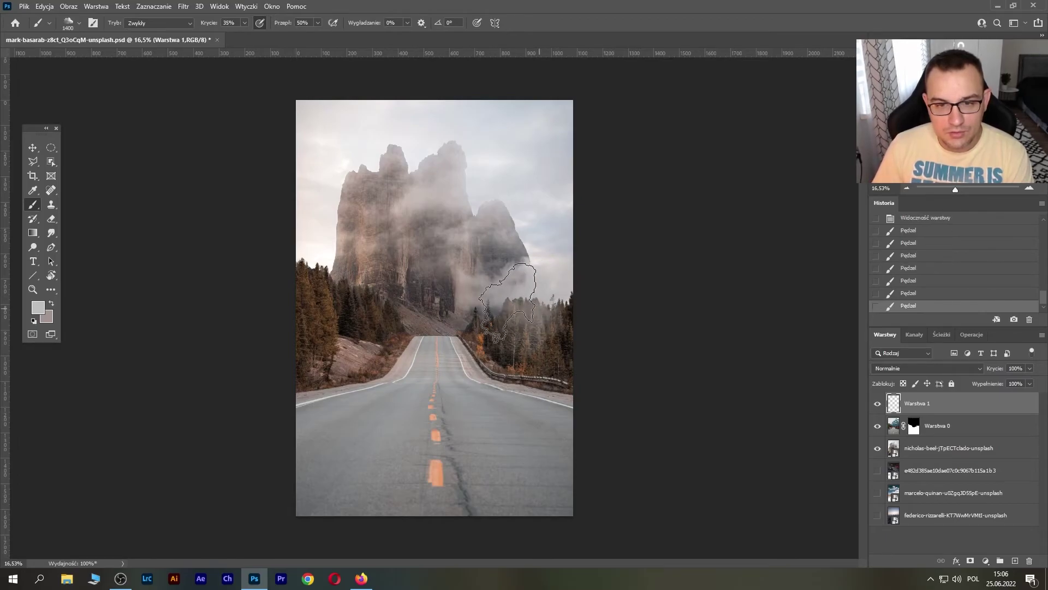
{"action": "left_click", "coordinate": [494, 300]}
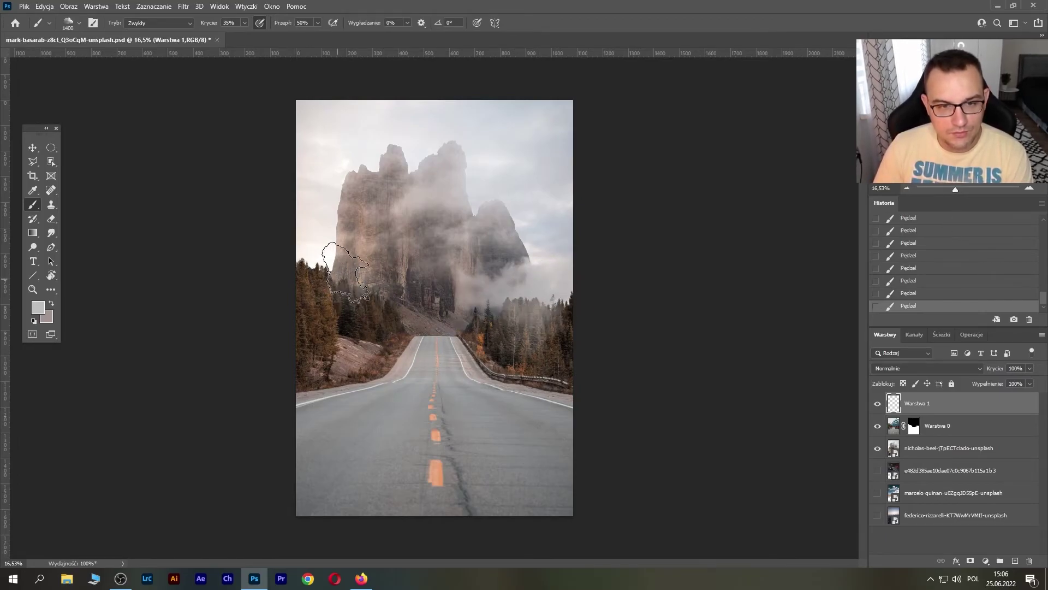
{"action": "left_click", "coordinate": [356, 311]}
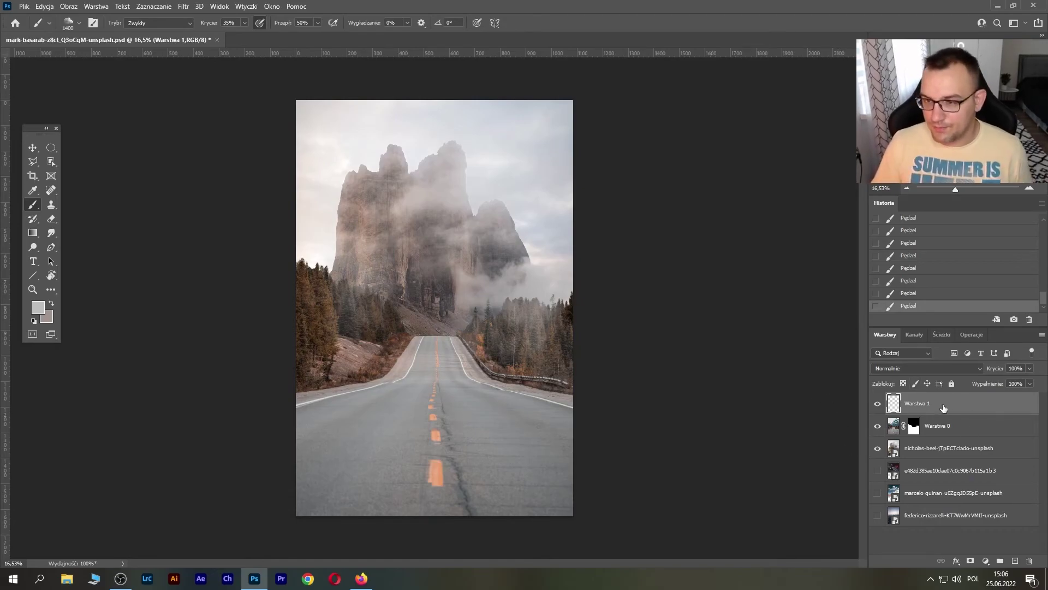
Add a Curves layer clipped to nicholas-beel, with an S-curve darkening shadows and brightening highlights
{"action": "left_click", "coordinate": [877, 404]}
{"action": "left_click", "coordinate": [877, 403]}
{"action": "left_click", "coordinate": [986, 560]}
{"action": "left_click", "coordinate": [960, 426]}
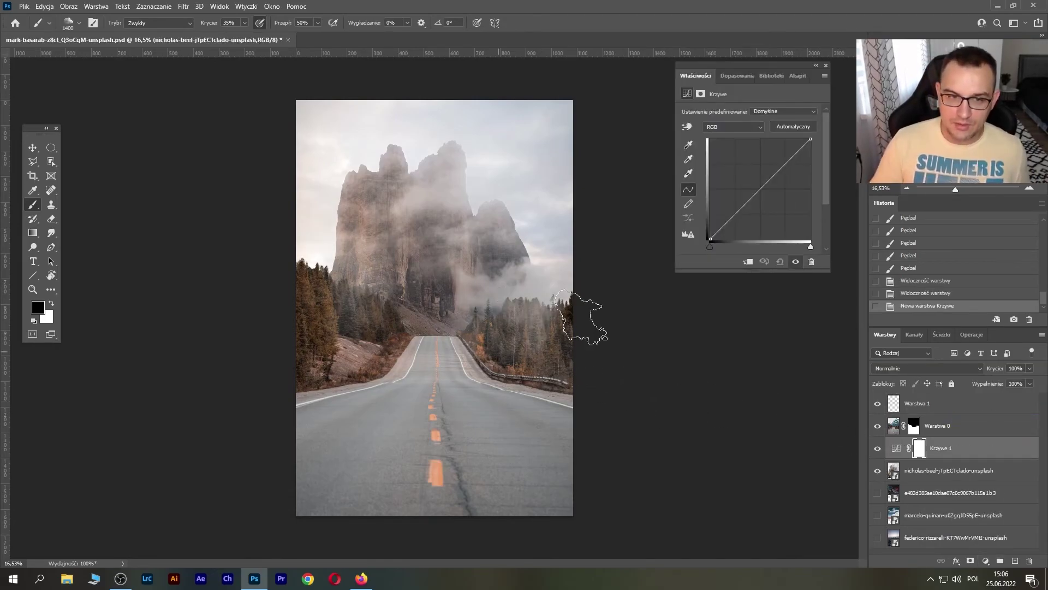
{"action": "left_click", "coordinate": [748, 262]}
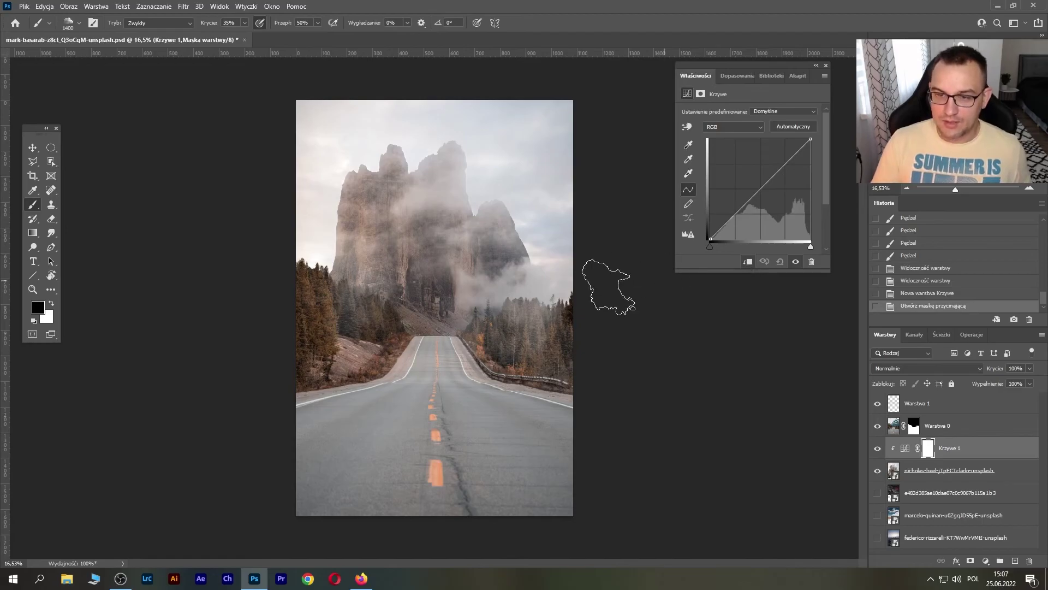
{"action": "left_click_drag", "start_coordinate": [735, 218], "coordinate": [737, 224]}
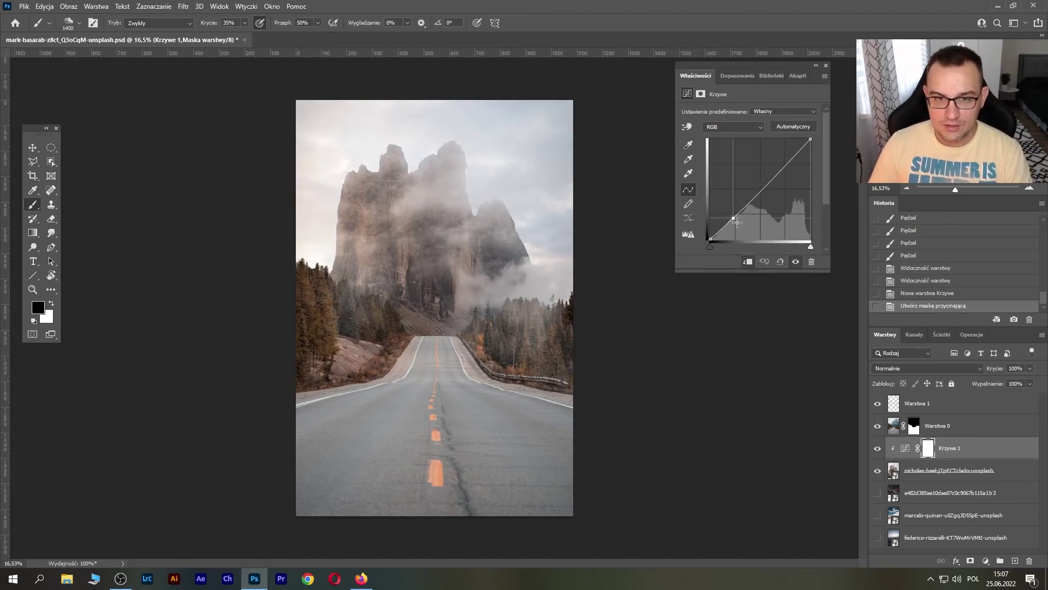
{"action": "left_click_drag", "start_coordinate": [789, 169], "coordinate": [789, 164]}
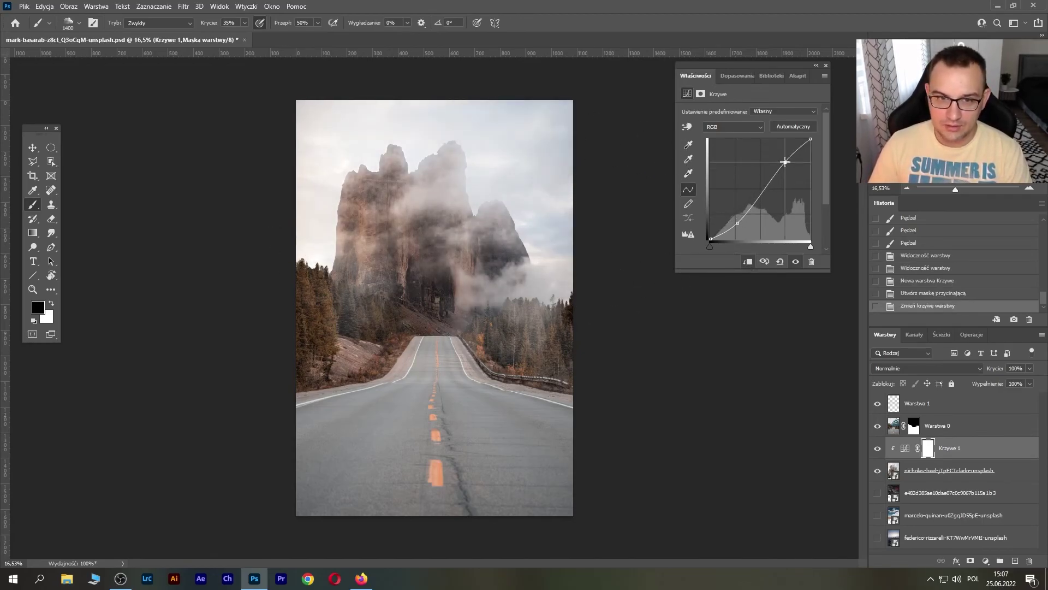